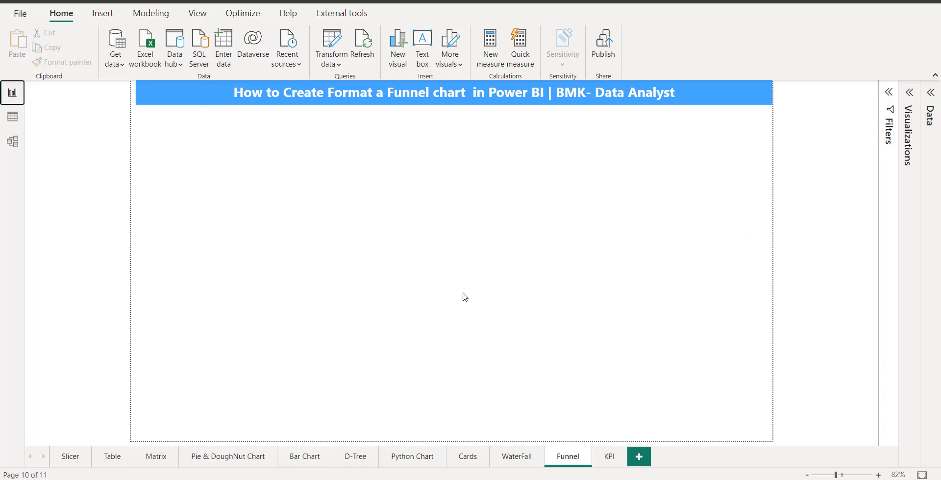
Step: Review the Superstore_Data table's rows and fields and the data model, then return to the Funnel report page
{"action": "left_click", "coordinate": [13, 118]}
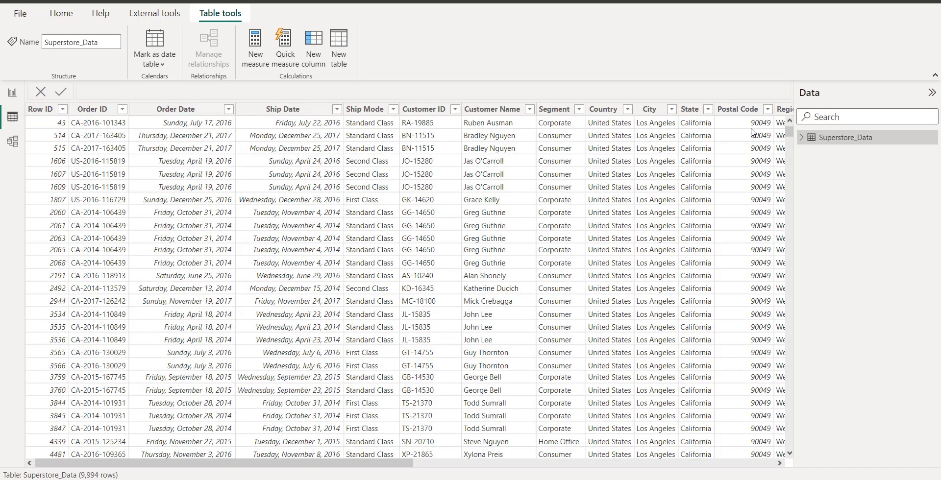
{"action": "left_click", "coordinate": [808, 138]}
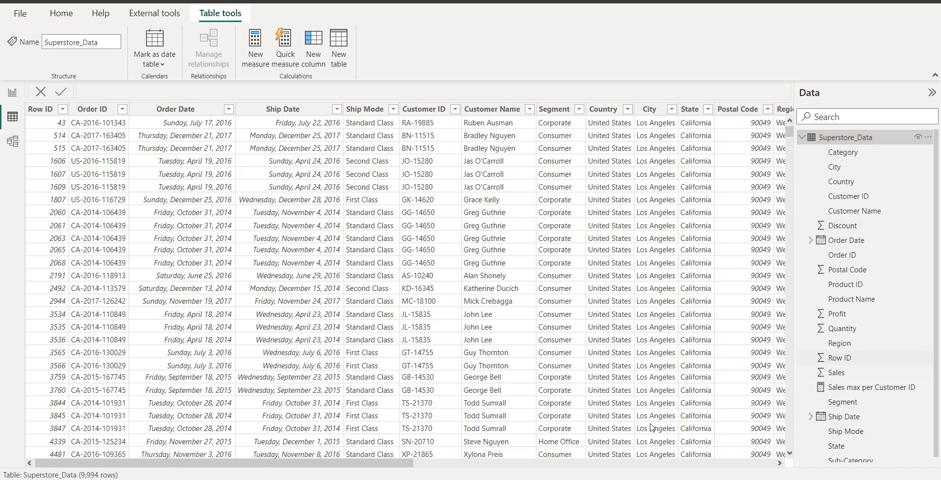
{"action": "left_click", "coordinate": [12, 142]}
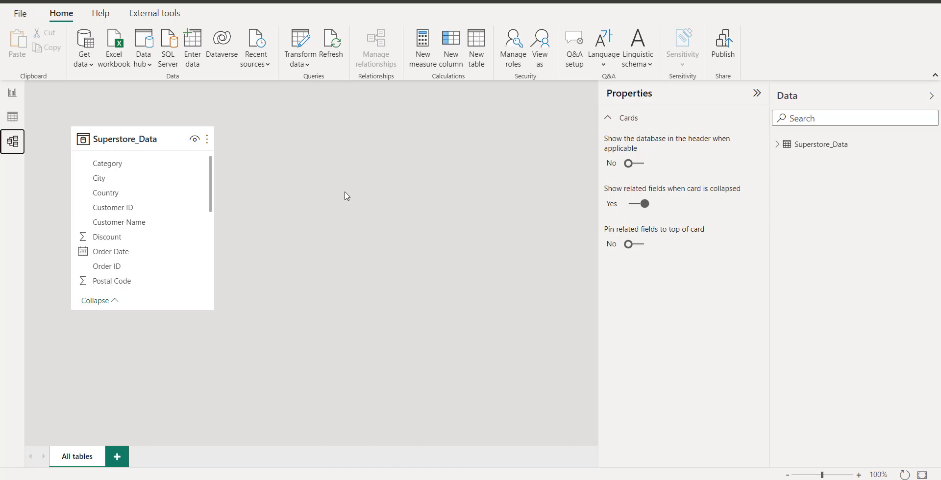
{"action": "left_click", "coordinate": [13, 95]}
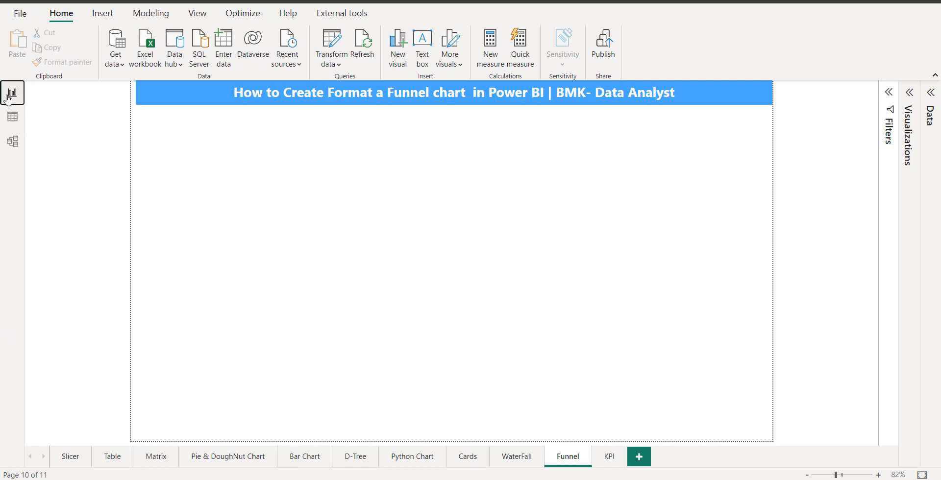
Step: Bring up the visual-building options and the expanded Superstore_Data field list, widening the field list slightly
{"action": "left_click", "coordinate": [930, 96]}
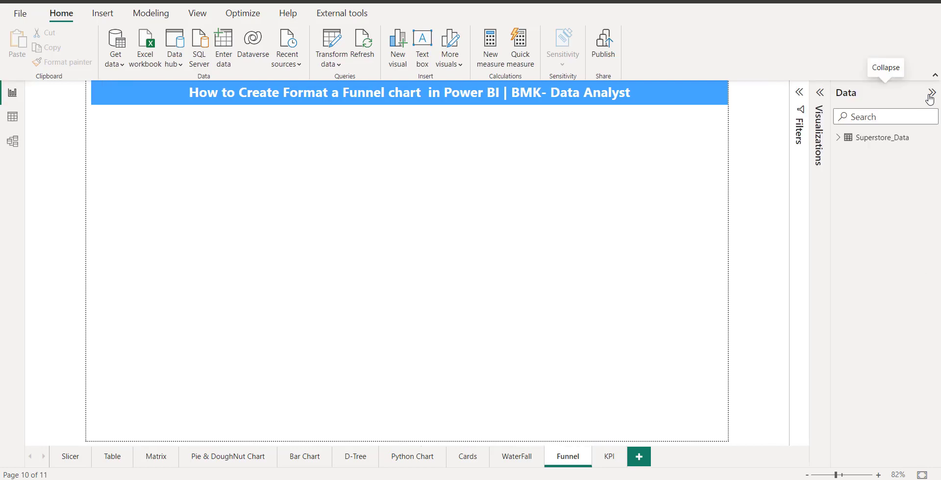
{"action": "left_click", "coordinate": [818, 98]}
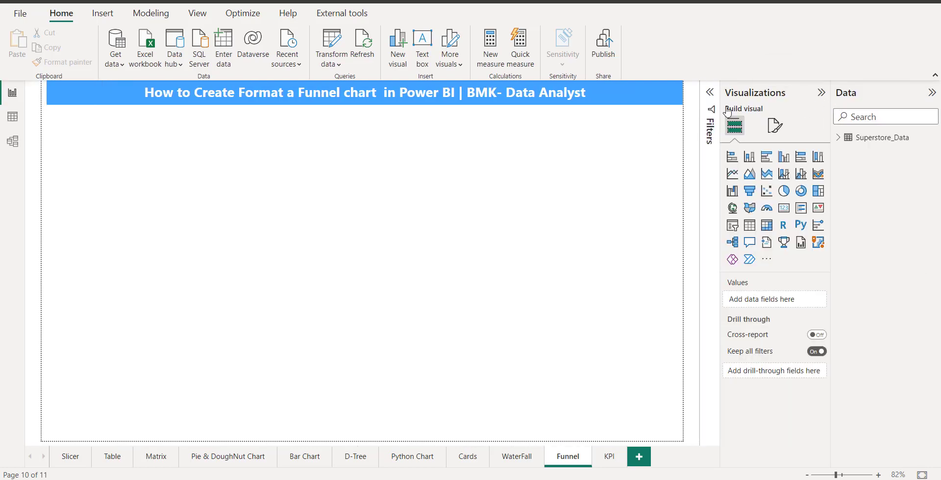
{"action": "left_click", "coordinate": [706, 98]}
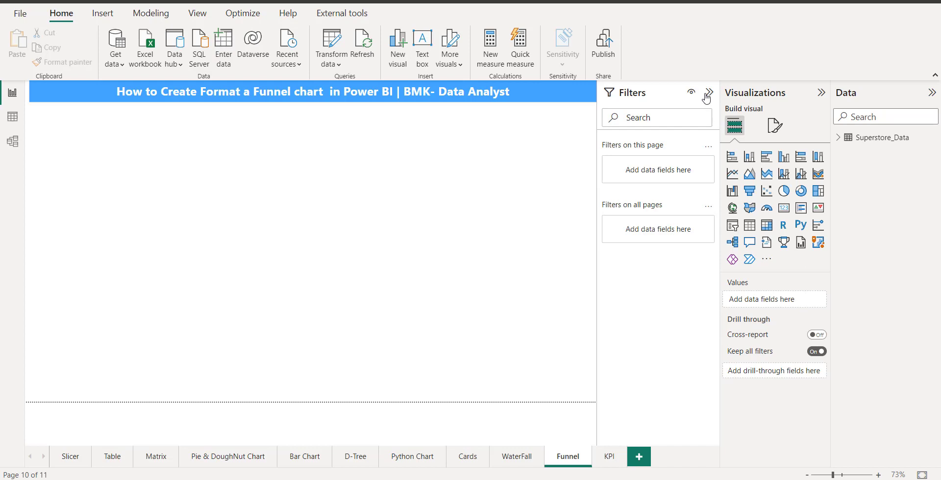
{"action": "left_click", "coordinate": [705, 96]}
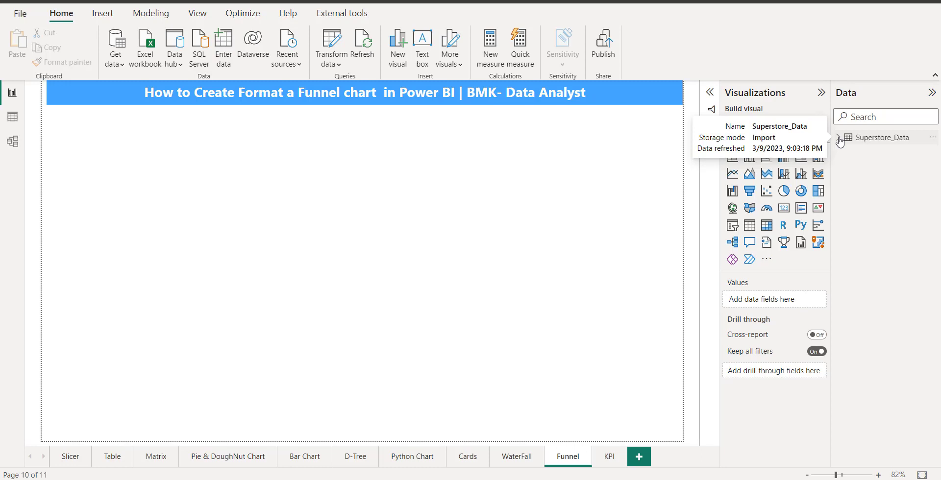
{"action": "left_click", "coordinate": [839, 139]}
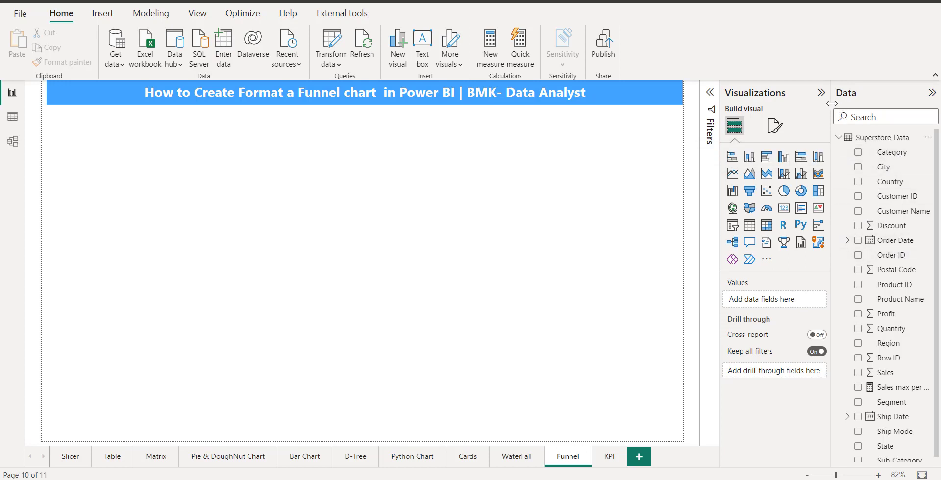
{"action": "left_click_drag", "start_coordinate": [832, 103], "coordinate": [813, 103]}
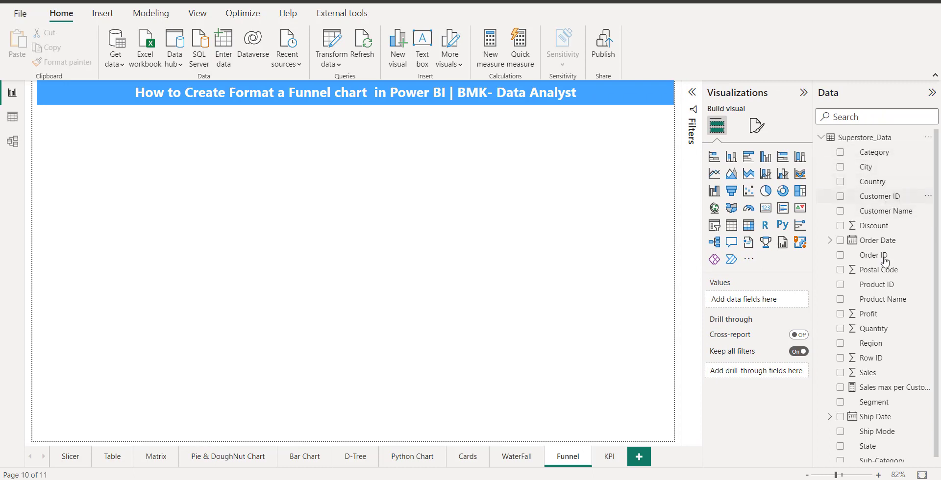
{"action": "scroll", "coordinate": [884, 257], "scroll_direction": "down", "scroll_amount": 1}
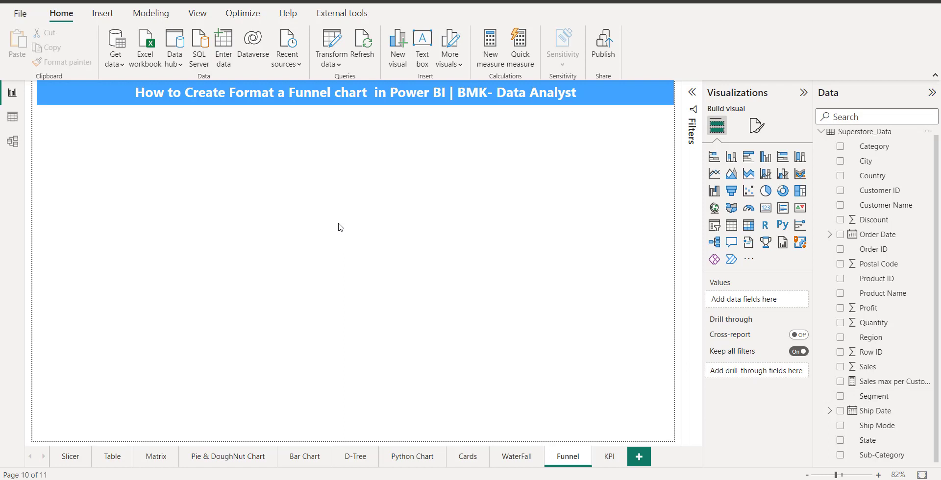
Step: Insert a funnel chart on the Funnel page and enlarge it to fill the area below the title banner
{"action": "left_click", "coordinate": [732, 193]}
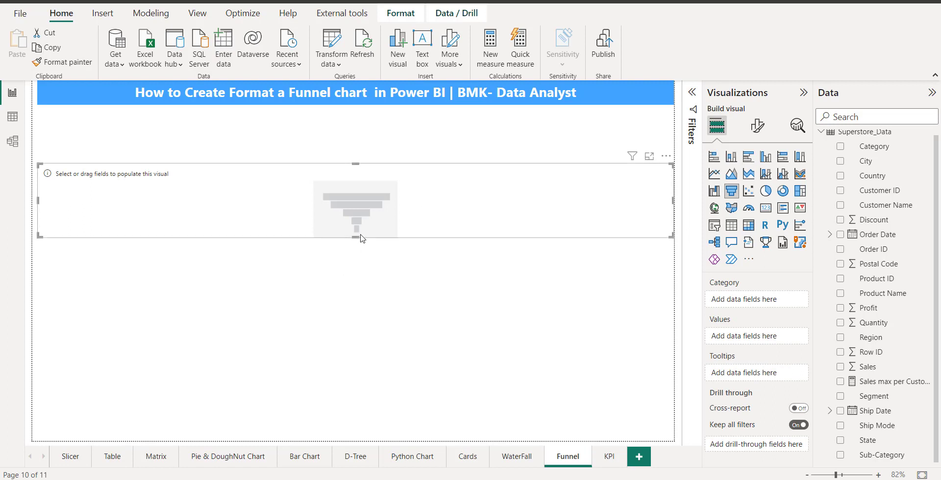
{"action": "left_click_drag", "start_coordinate": [361, 238], "coordinate": [361, 441]}
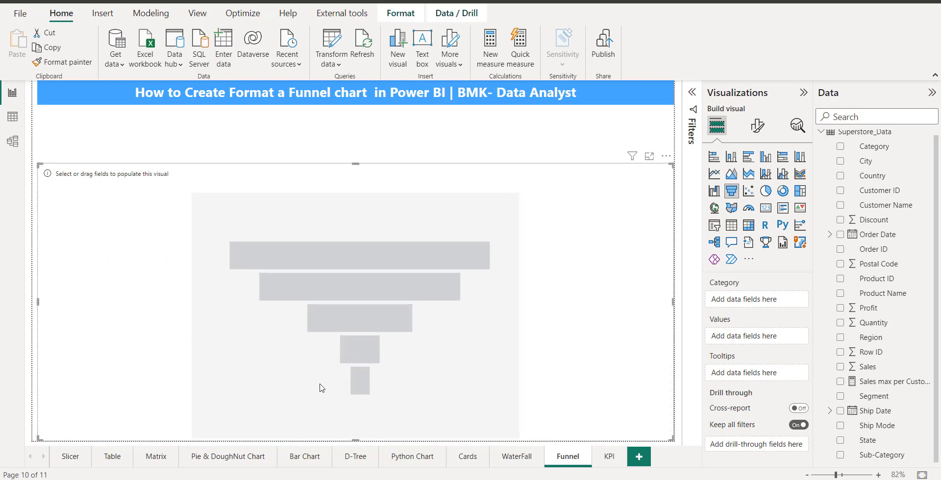
{"action": "left_click_drag", "start_coordinate": [355, 164], "coordinate": [356, 129]}
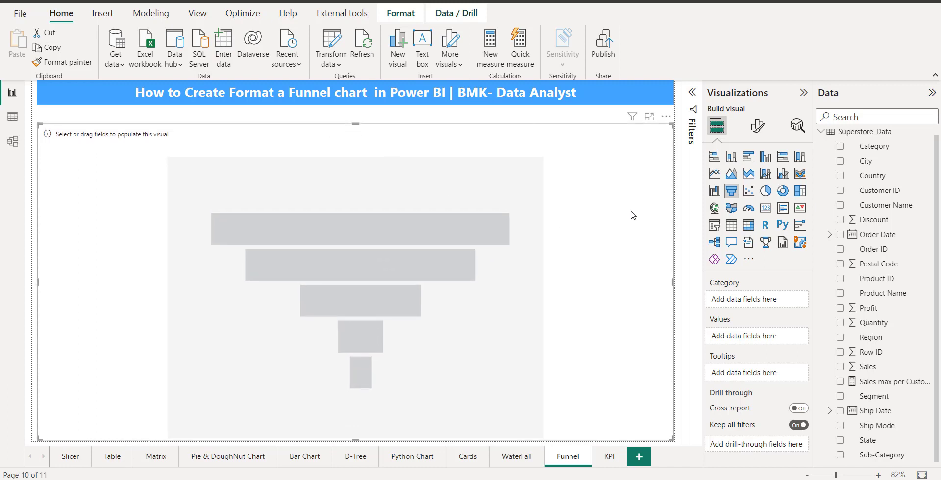
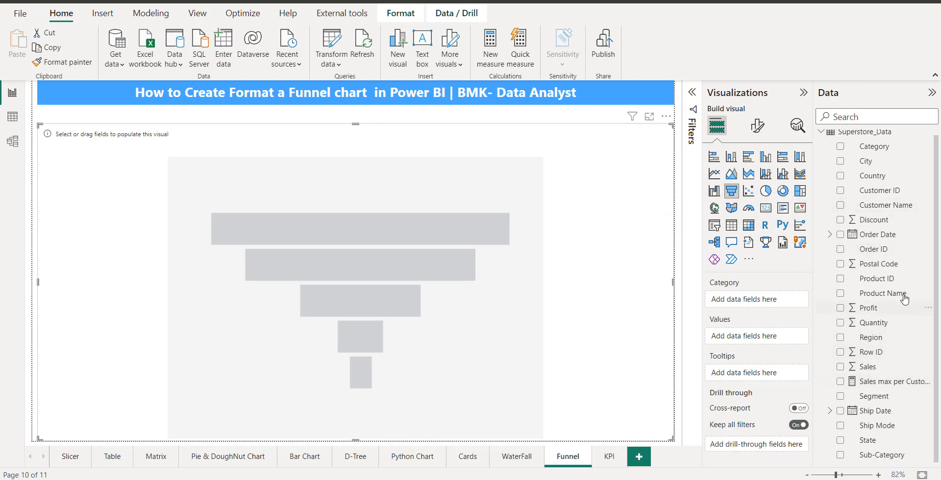
Step: Chart Profit by Category in the funnel and narrow the visual to the left half of the page
{"action": "left_click_drag", "start_coordinate": [877, 155], "coordinate": [764, 309]}
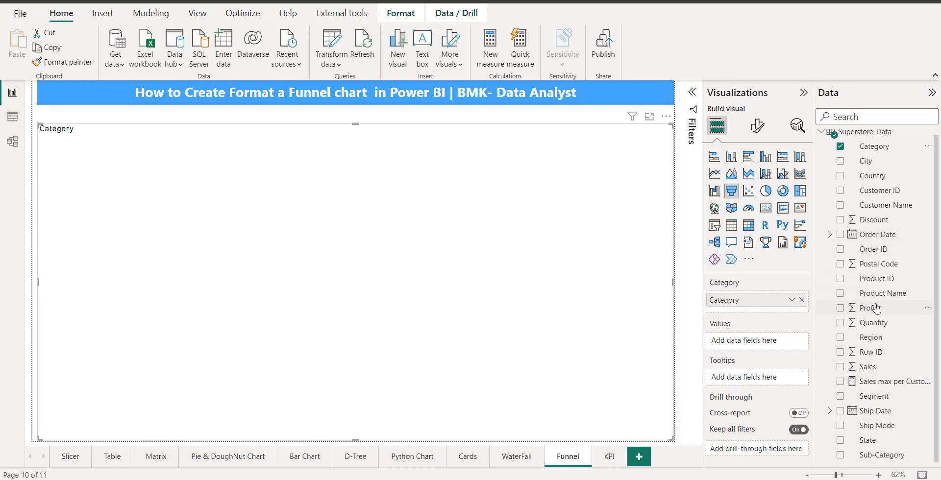
{"action": "left_click_drag", "start_coordinate": [870, 314], "coordinate": [732, 342]}
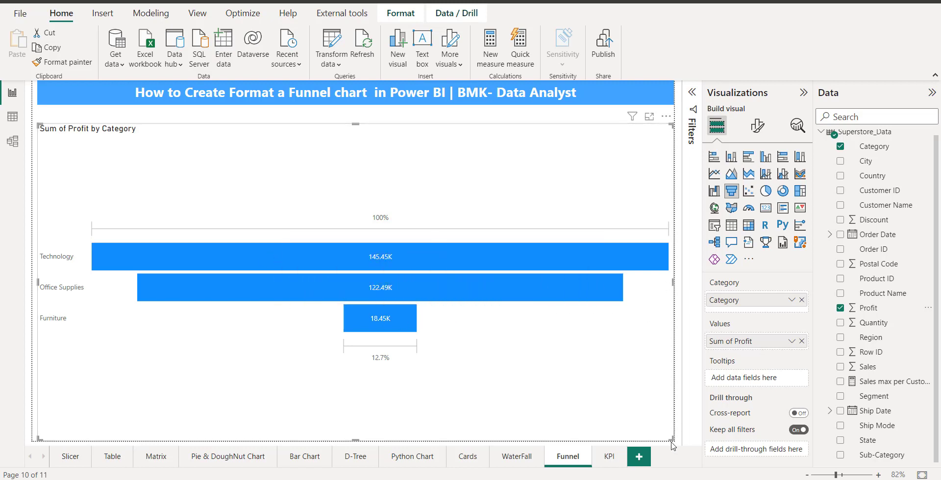
{"action": "left_click_drag", "start_coordinate": [672, 440], "coordinate": [337, 440]}
{"action": "left_click", "coordinate": [496, 244]}
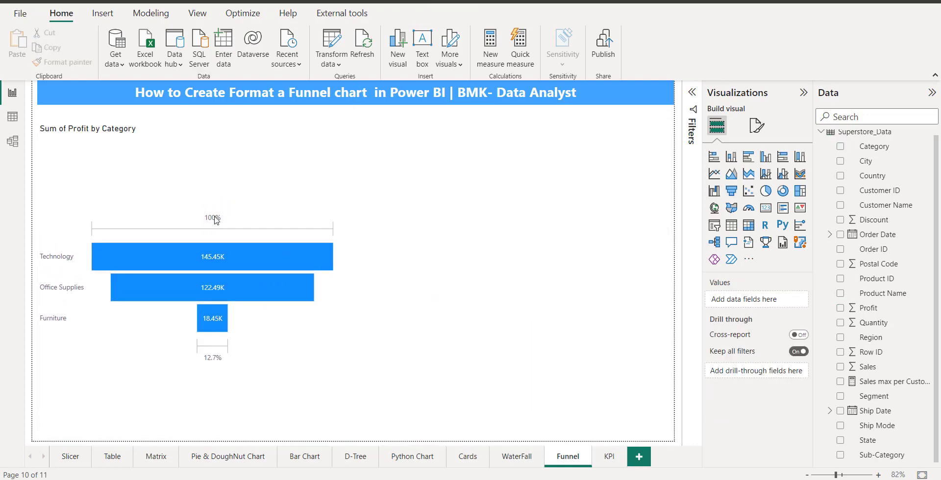
{"action": "left_click", "coordinate": [244, 179]}
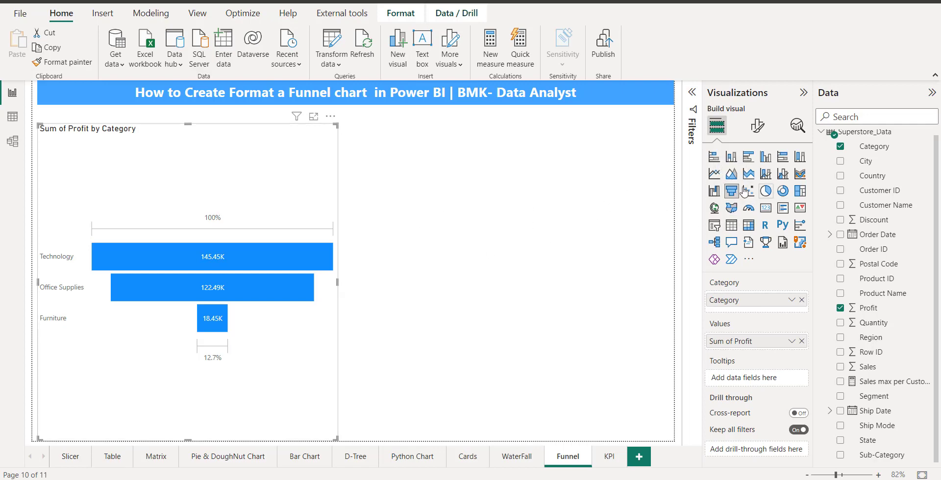
Step: Add a second funnel chart of Sales by Category in the page's empty right half, with a small gap between the charts
{"action": "left_click", "coordinate": [529, 225]}
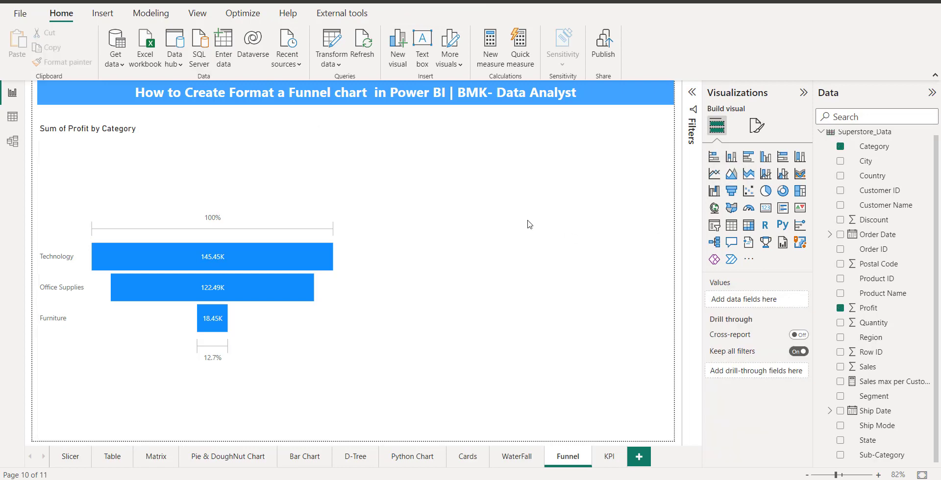
{"action": "left_click", "coordinate": [730, 191]}
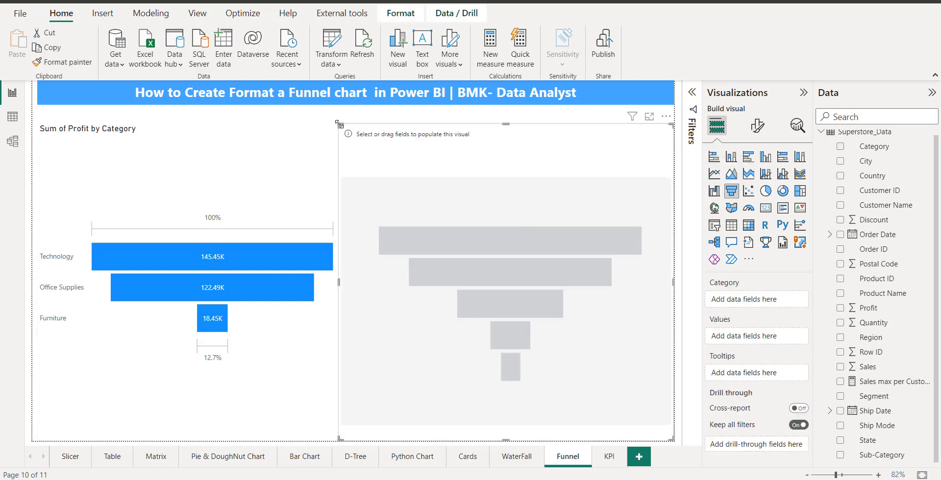
{"action": "left_click_drag", "start_coordinate": [340, 125], "coordinate": [364, 125]}
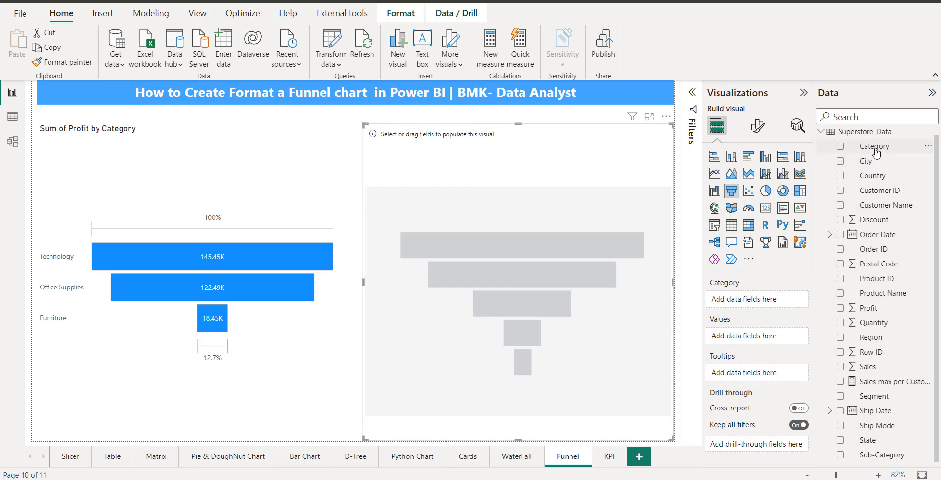
{"action": "left_click_drag", "start_coordinate": [873, 147], "coordinate": [747, 305]}
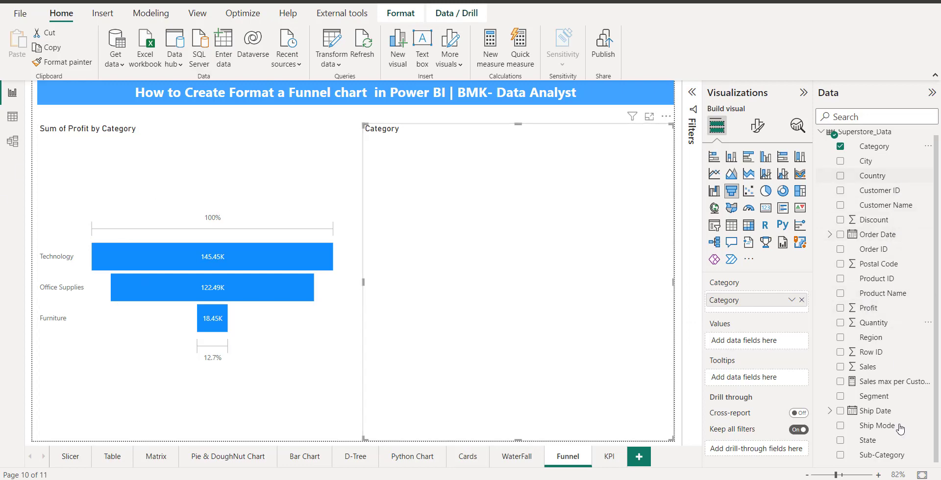
{"action": "left_click_drag", "start_coordinate": [888, 371], "coordinate": [757, 342]}
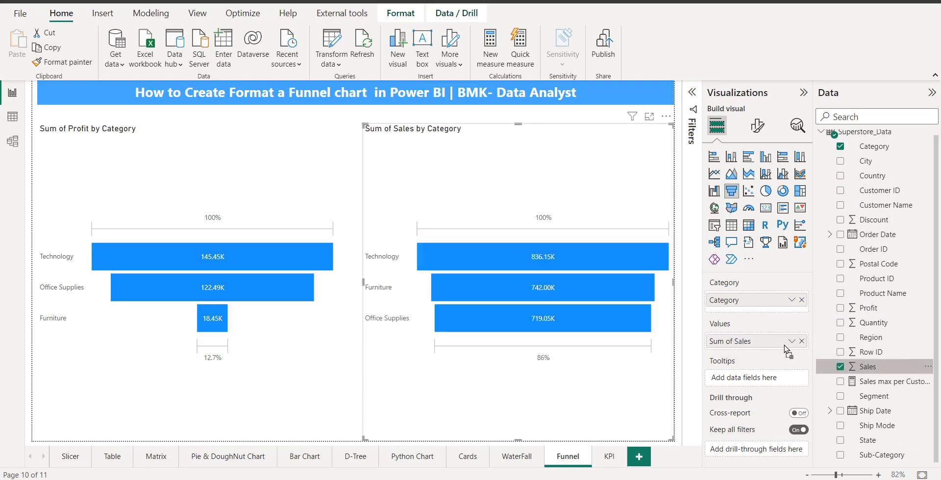
Step: Collapse the visual-building options and the field list, and deselect the sales funnel
{"action": "left_click", "coordinate": [803, 92]}
{"action": "left_click", "coordinate": [931, 93]}
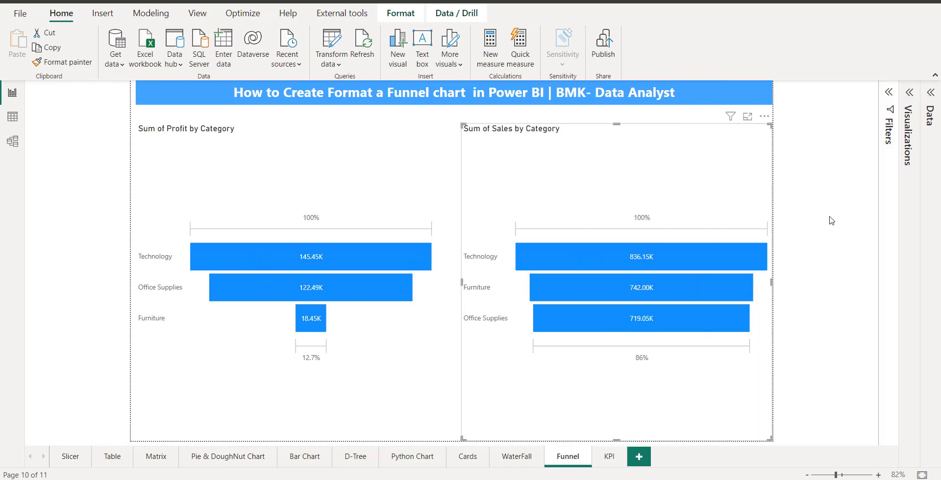
{"action": "left_click", "coordinate": [863, 347]}
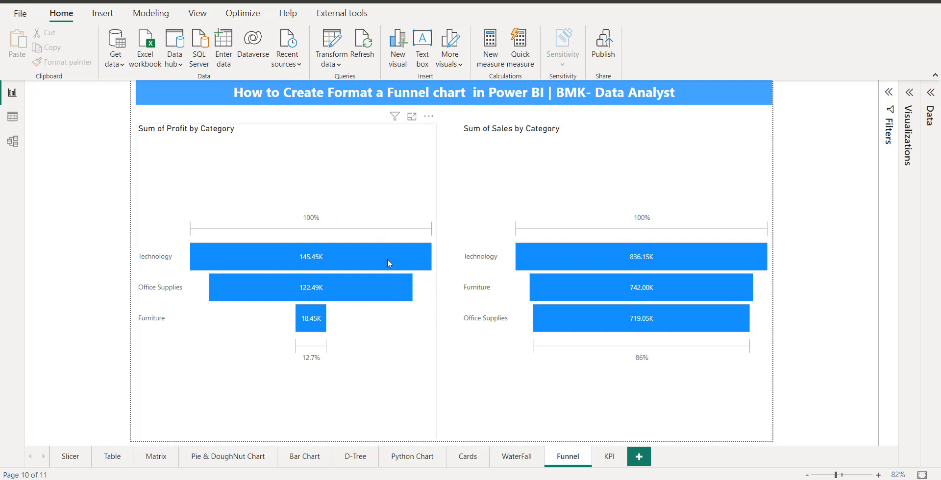
Step: Compare the tooltip details of the category bars in the profit and sales funnels, including percent of first and previous
{"action": "mouse_move", "coordinate": [617, 267]}
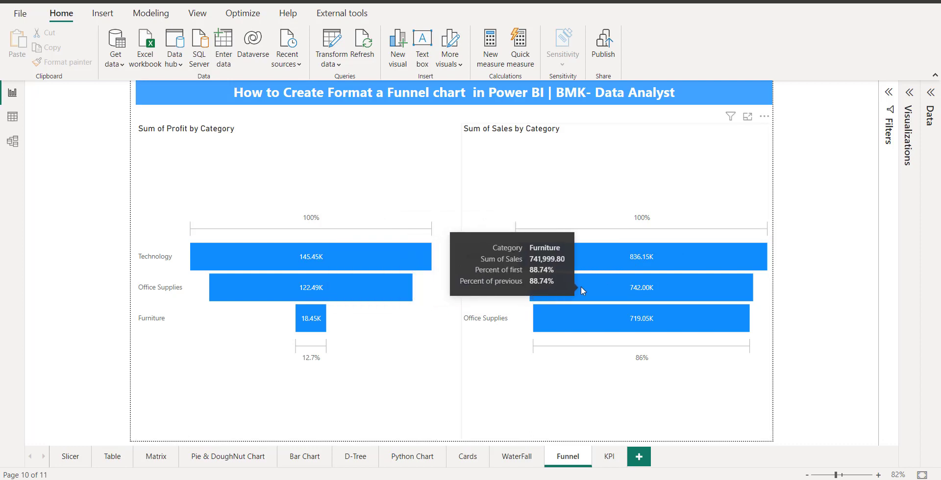
{"action": "mouse_move", "coordinate": [394, 299]}
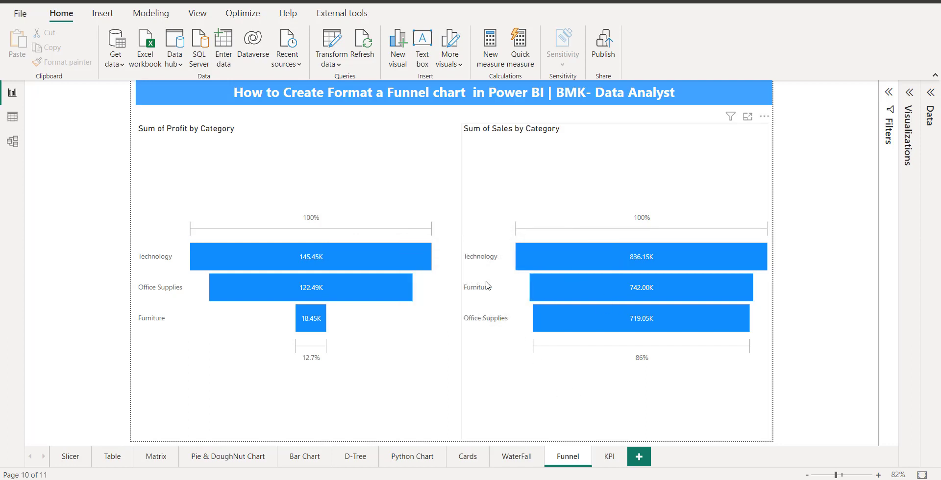
{"action": "mouse_move", "coordinate": [618, 287]}
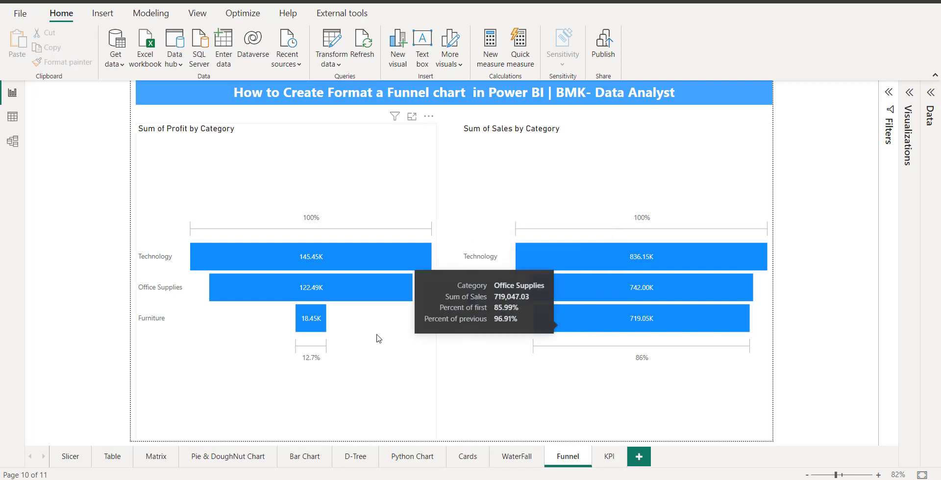
{"action": "mouse_move", "coordinate": [317, 330]}
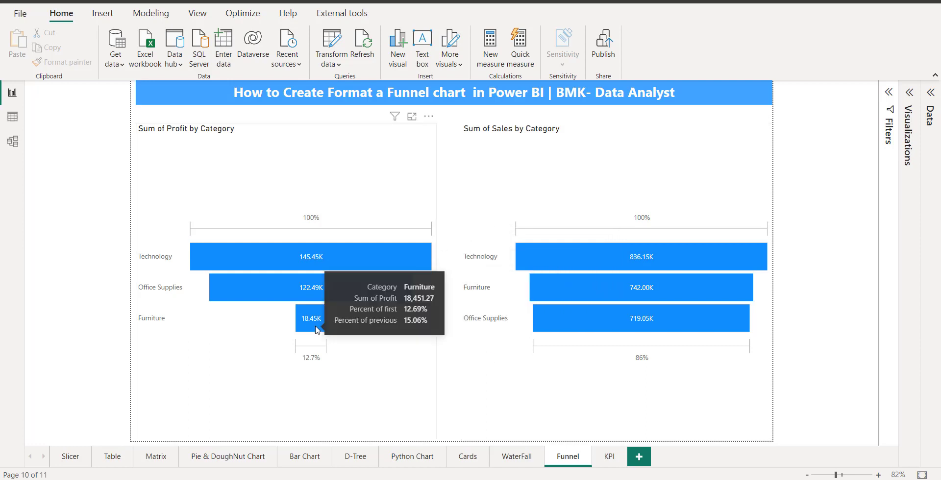
{"action": "mouse_move", "coordinate": [650, 287]}
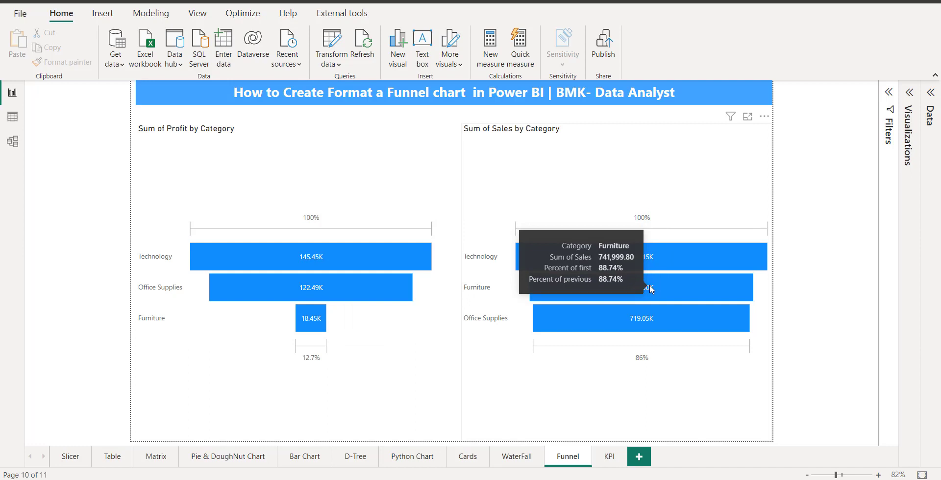
{"action": "mouse_move", "coordinate": [266, 289]}
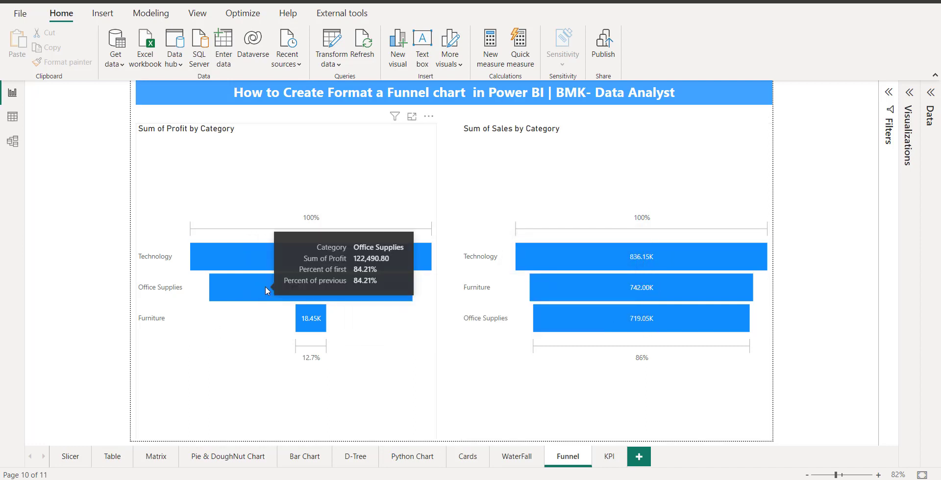
{"action": "mouse_move", "coordinate": [601, 319]}
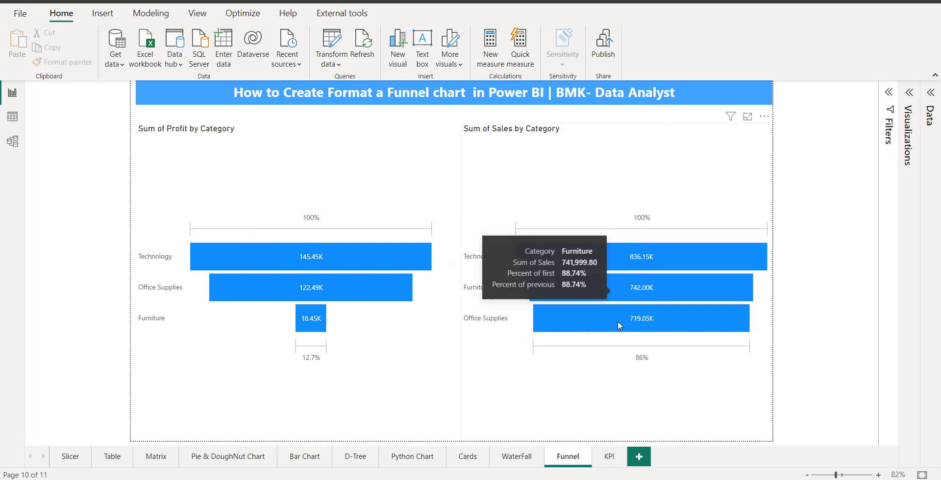
{"action": "mouse_move", "coordinate": [286, 258]}
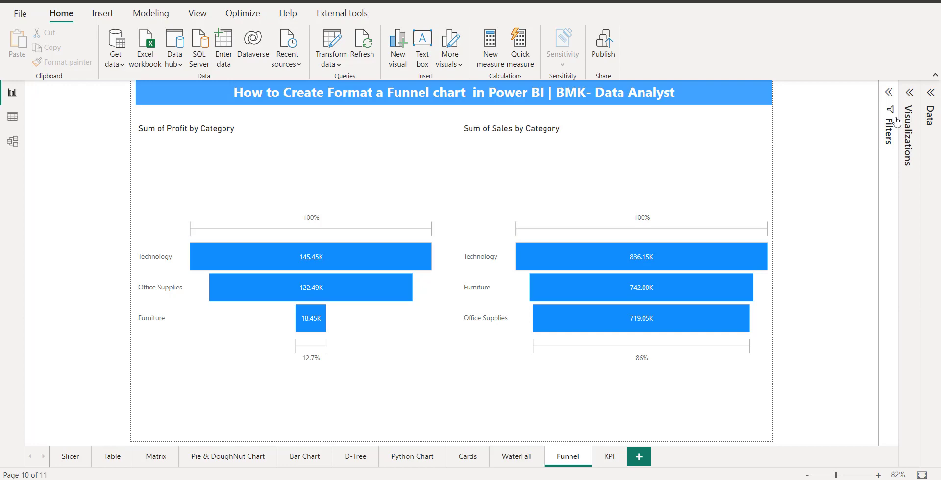
Step: Replace Sales with the count of Order ID as the values of the second funnel chart
{"action": "left_click", "coordinate": [908, 107]}
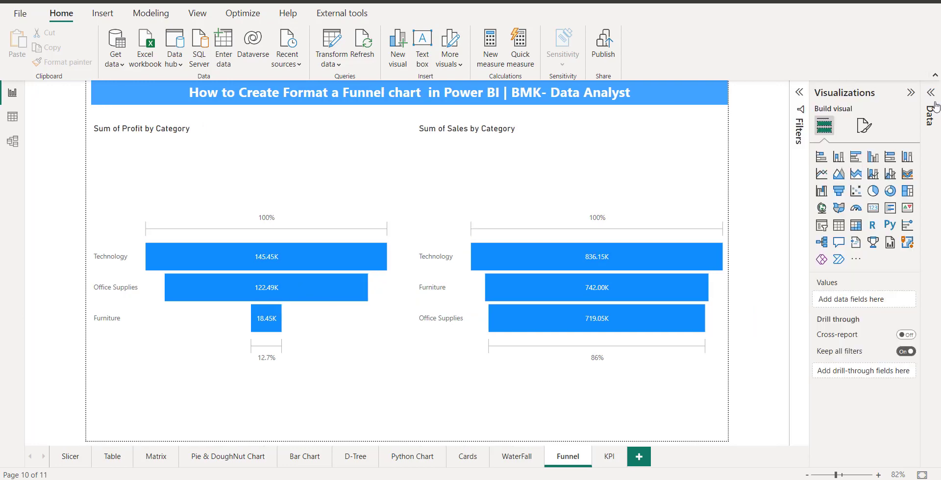
{"action": "left_click", "coordinate": [929, 106]}
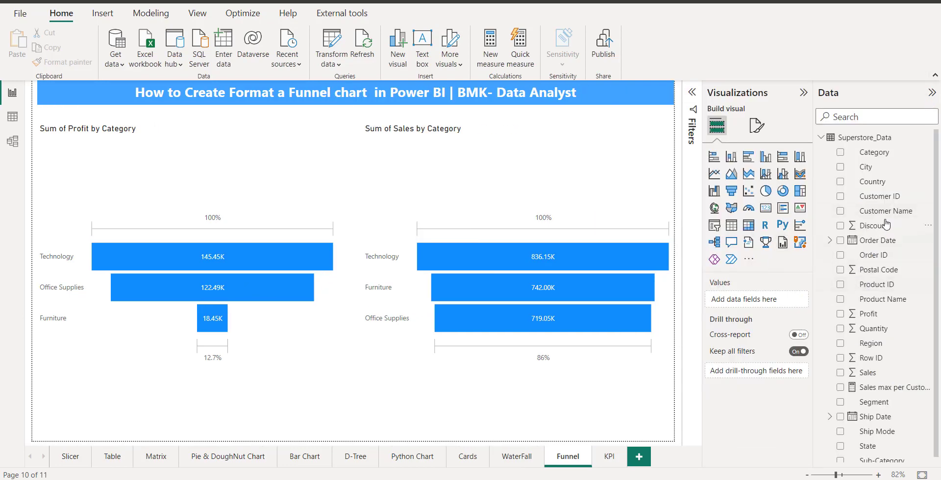
{"action": "left_click", "coordinate": [603, 211]}
{"action": "left_click", "coordinate": [802, 341]}
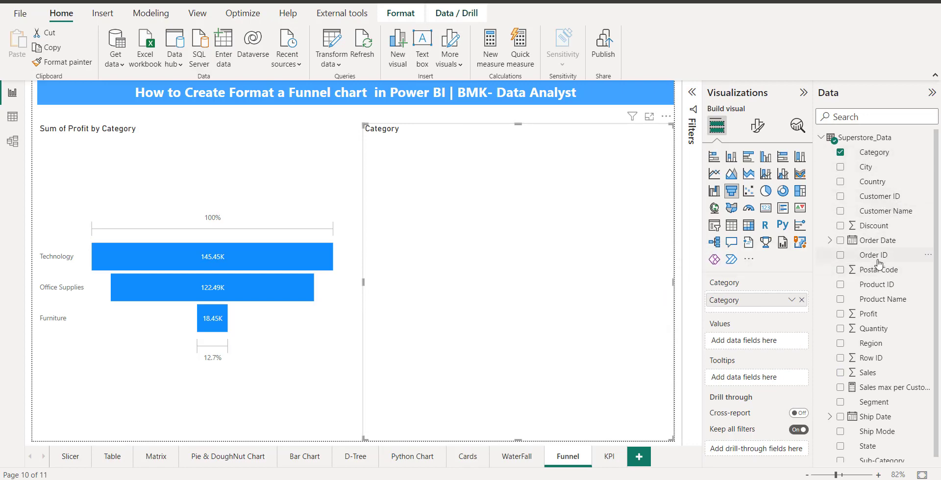
{"action": "left_click_drag", "start_coordinate": [877, 257], "coordinate": [749, 341]}
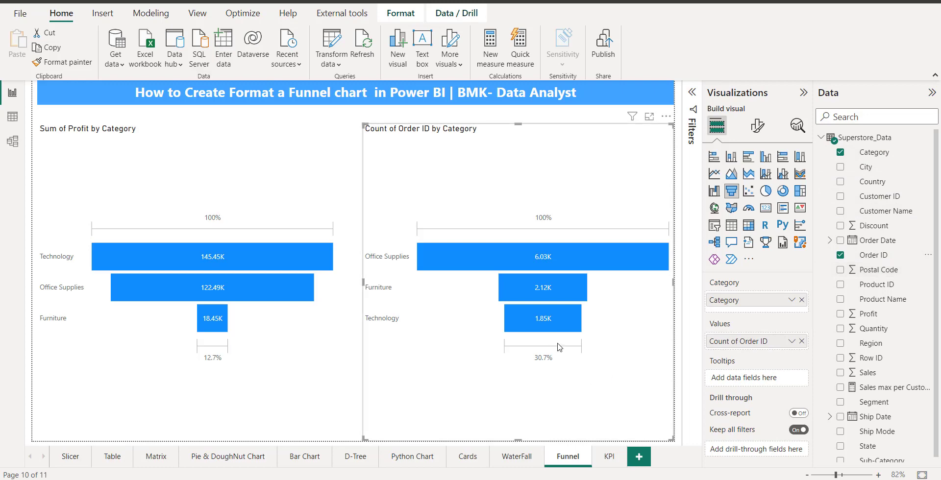
Step: Inspect the tooltip details of the Office Supplies, Furniture and Technology bars in the order count funnel
{"action": "left_click", "coordinate": [803, 93]}
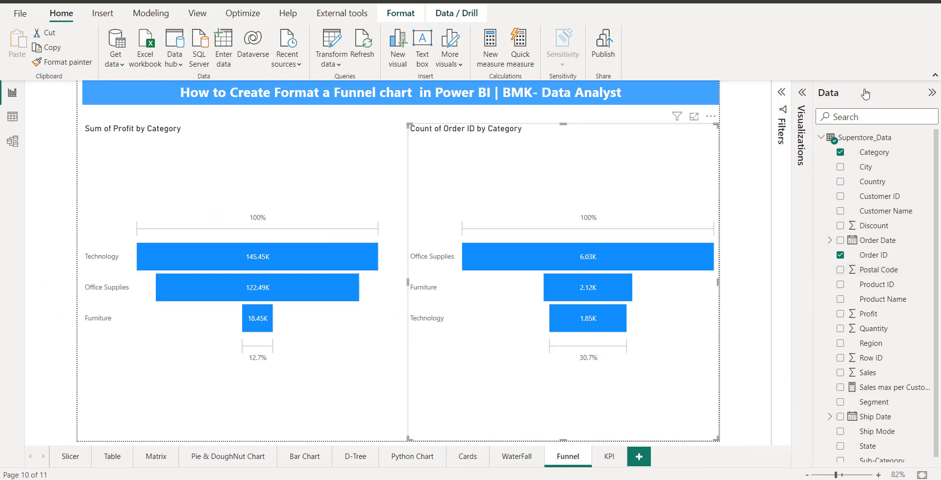
{"action": "left_click", "coordinate": [731, 384]}
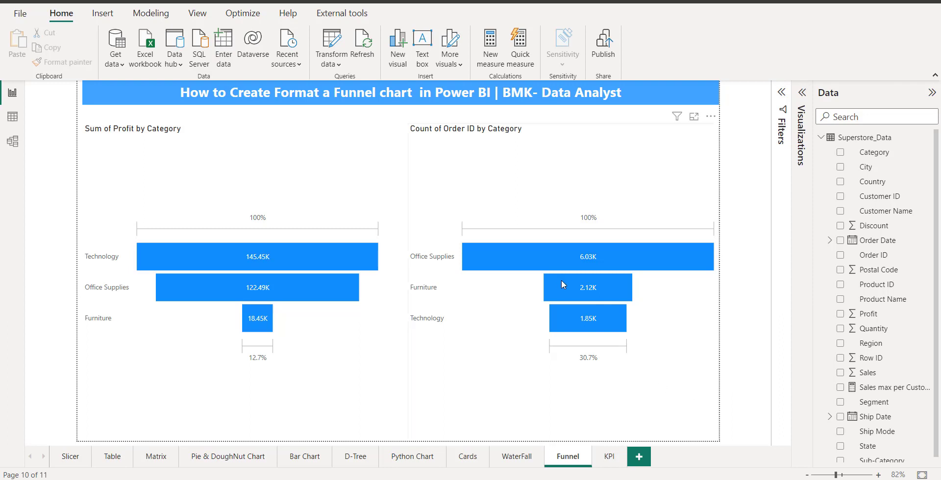
{"action": "mouse_move", "coordinate": [572, 257]}
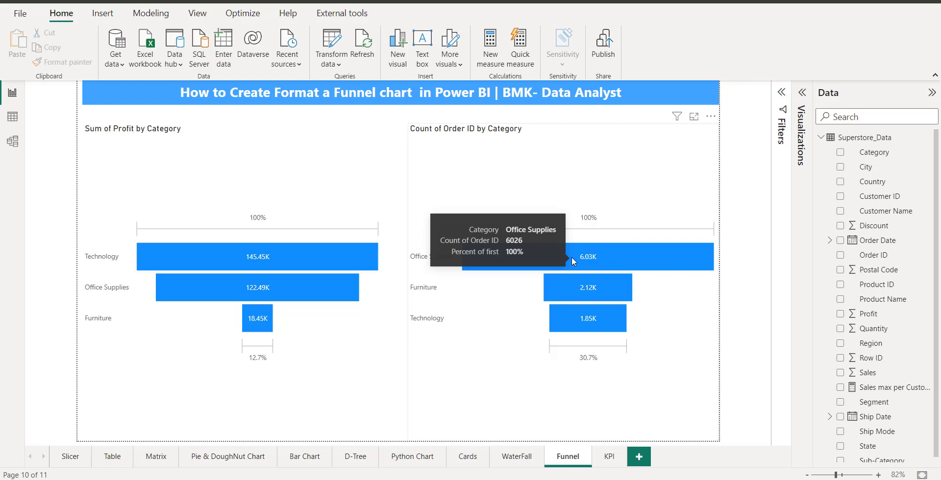
{"action": "mouse_move", "coordinate": [578, 289]}
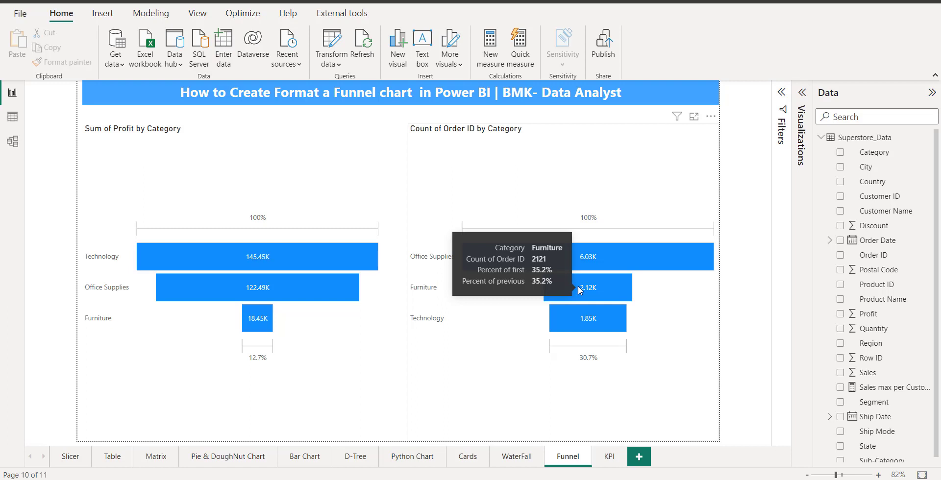
{"action": "mouse_move", "coordinate": [595, 324]}
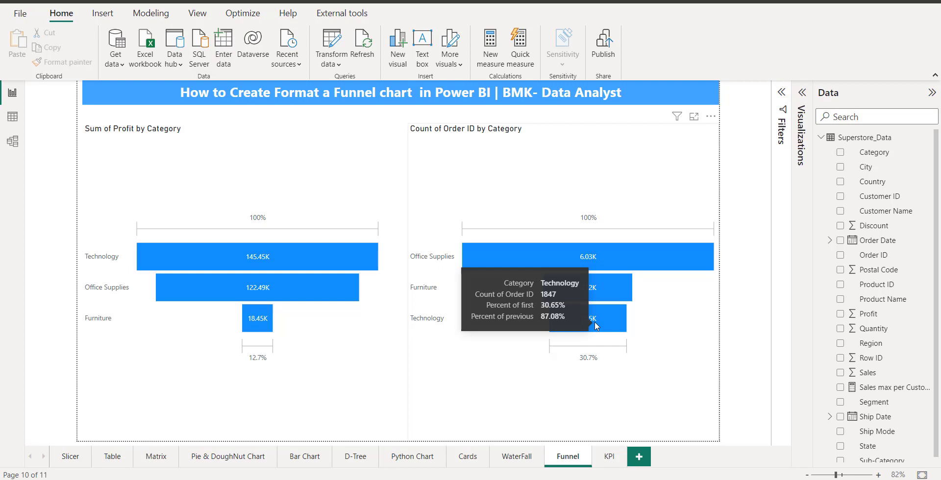
{"action": "mouse_move", "coordinate": [336, 265]}
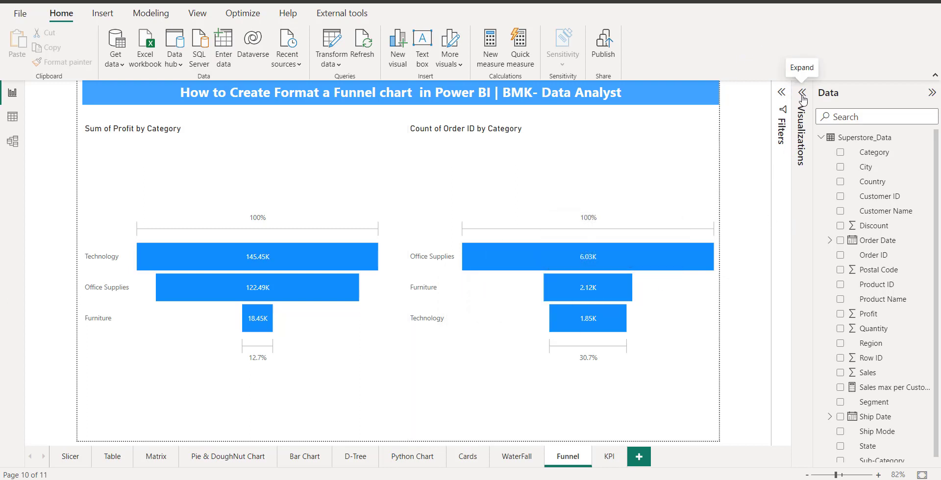
{"action": "left_click", "coordinate": [461, 174]}
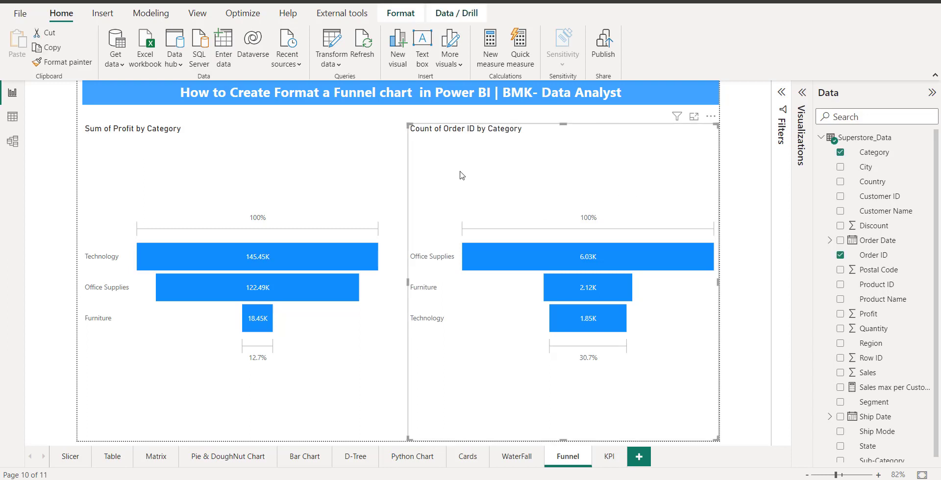
{"action": "left_click", "coordinate": [351, 171]}
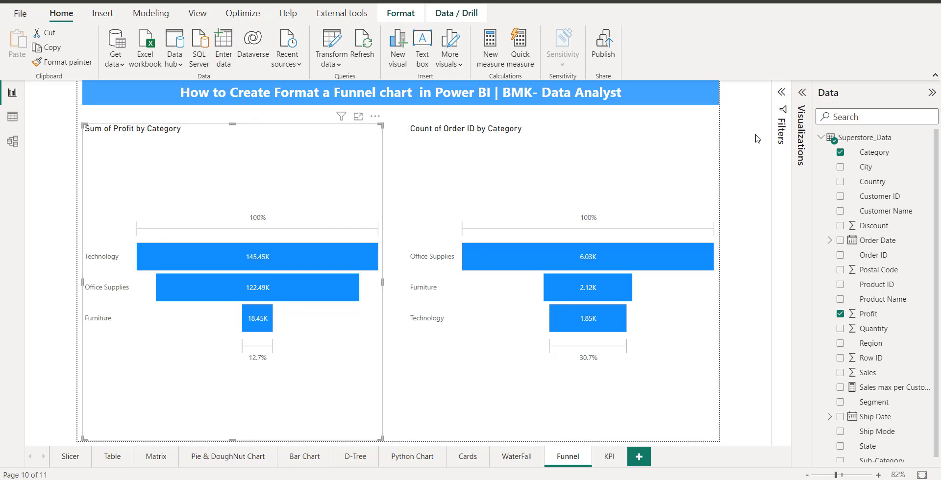
Step: Change the order count funnel to chart Sales by Sub-Category instead of Count of Order ID by Category
{"action": "left_click", "coordinate": [802, 94]}
{"action": "left_click", "coordinate": [570, 158]}
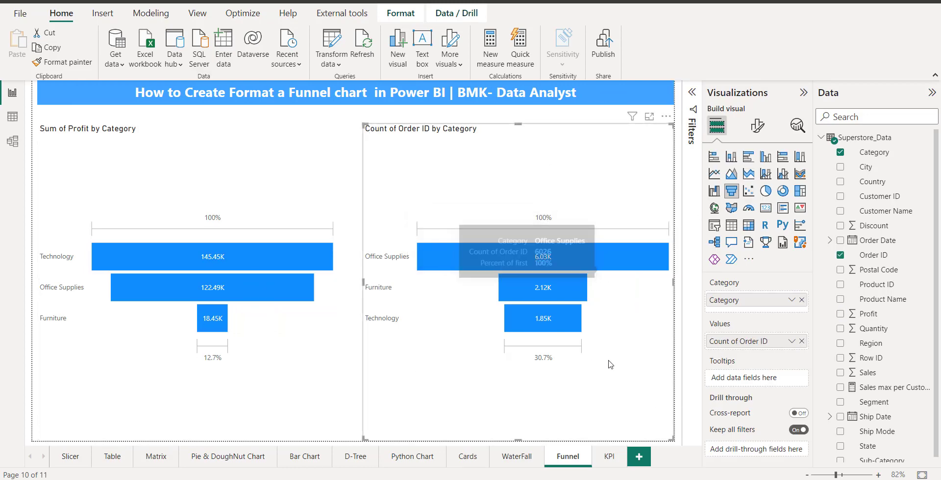
{"action": "left_click", "coordinate": [801, 342]}
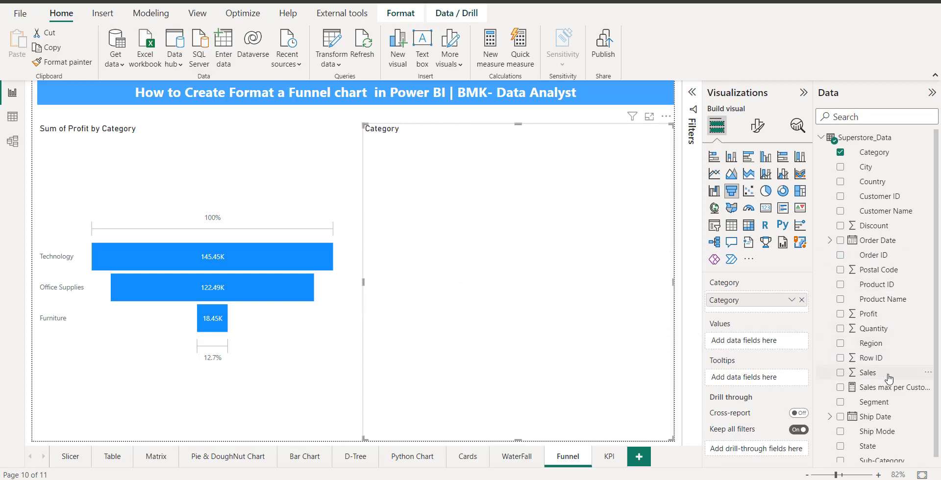
{"action": "left_click_drag", "start_coordinate": [867, 373], "coordinate": [745, 341]}
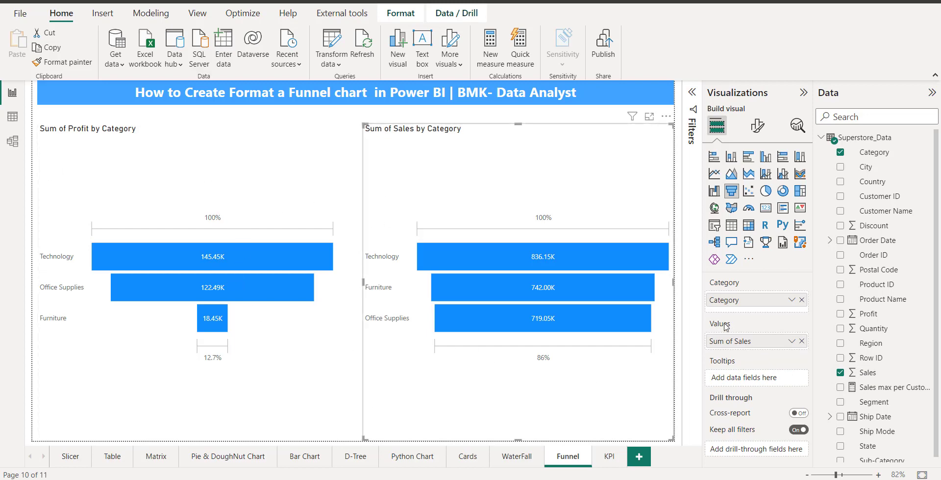
{"action": "left_click", "coordinate": [801, 300]}
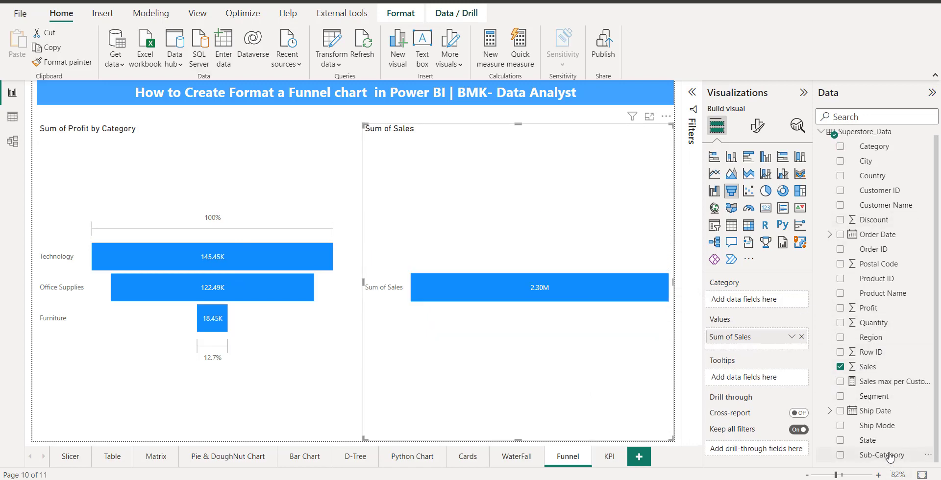
{"action": "left_click_drag", "start_coordinate": [882, 454], "coordinate": [769, 299]}
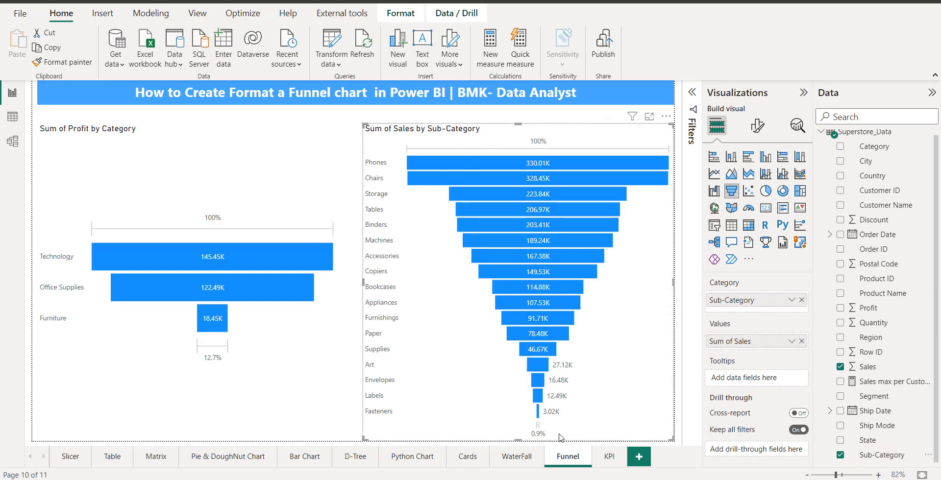
Step: Cross-highlight the sub-category sales funnel by Technology, Office Supplies and Furniture from the profit funnel and examine the highlighted bars
{"action": "left_click", "coordinate": [250, 258]}
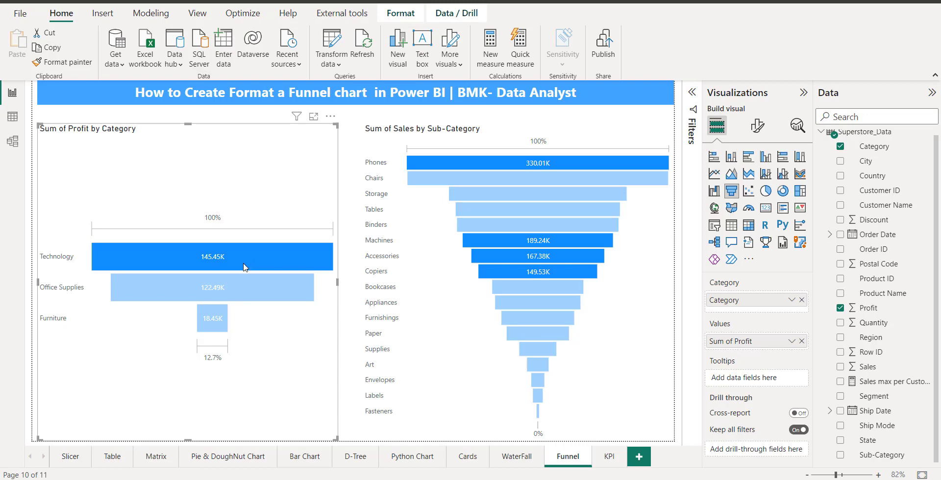
{"action": "left_click", "coordinate": [242, 293]}
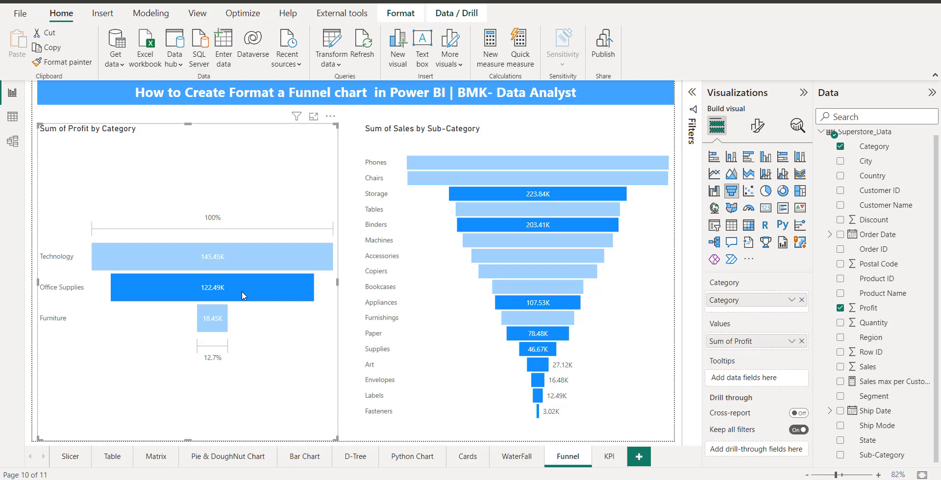
{"action": "left_click", "coordinate": [208, 263]}
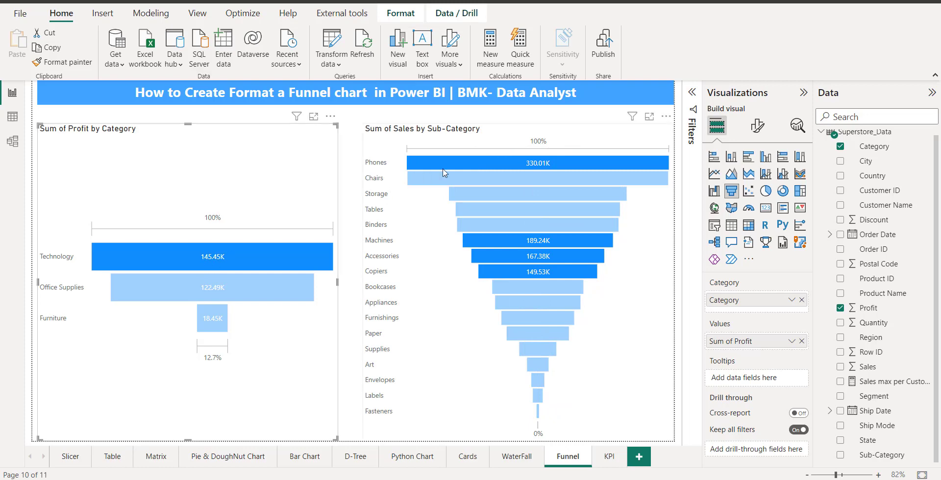
{"action": "mouse_move", "coordinate": [455, 165]}
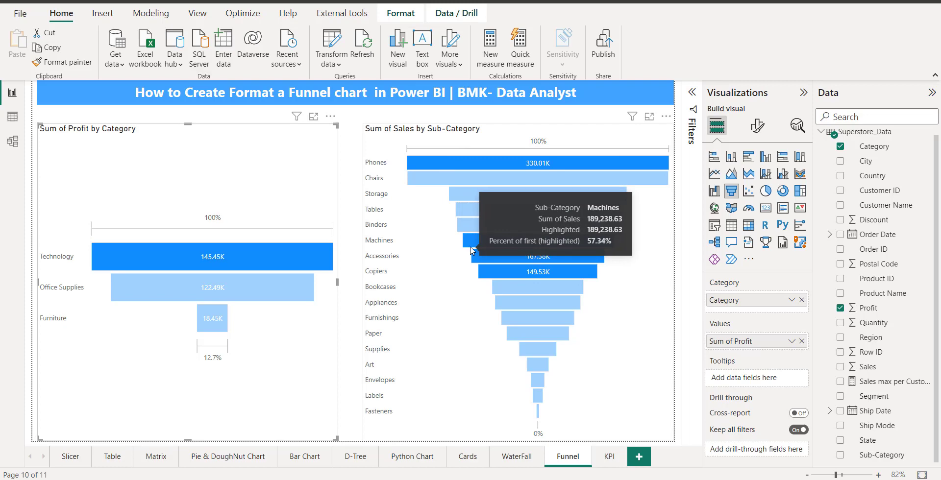
{"action": "mouse_move", "coordinate": [480, 258]}
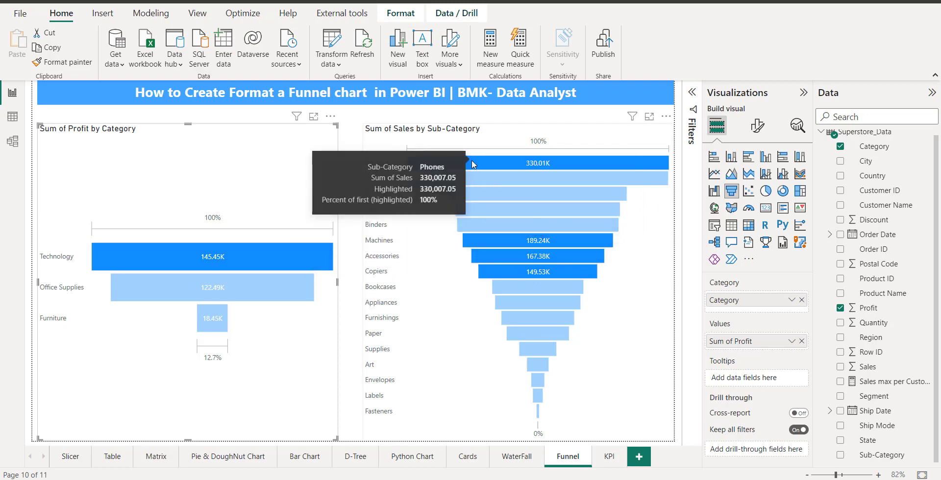
{"action": "mouse_move", "coordinate": [212, 330]}
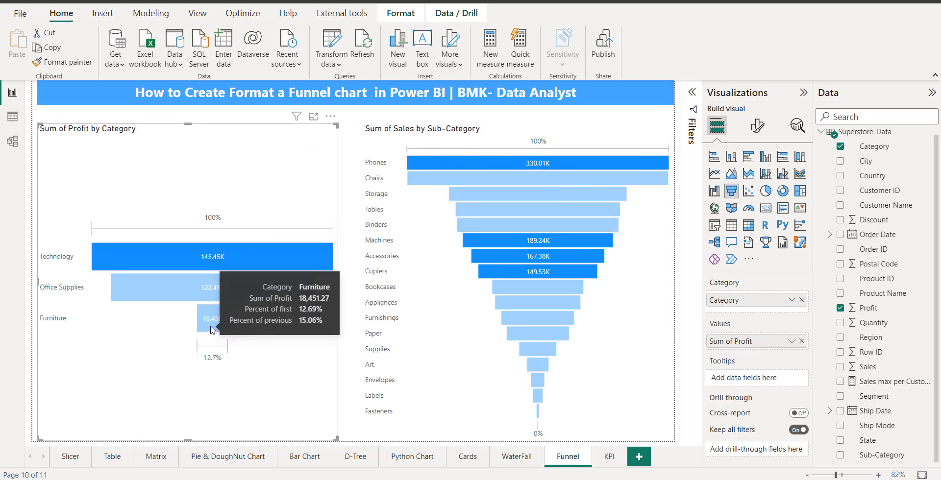
{"action": "left_click", "coordinate": [211, 327]}
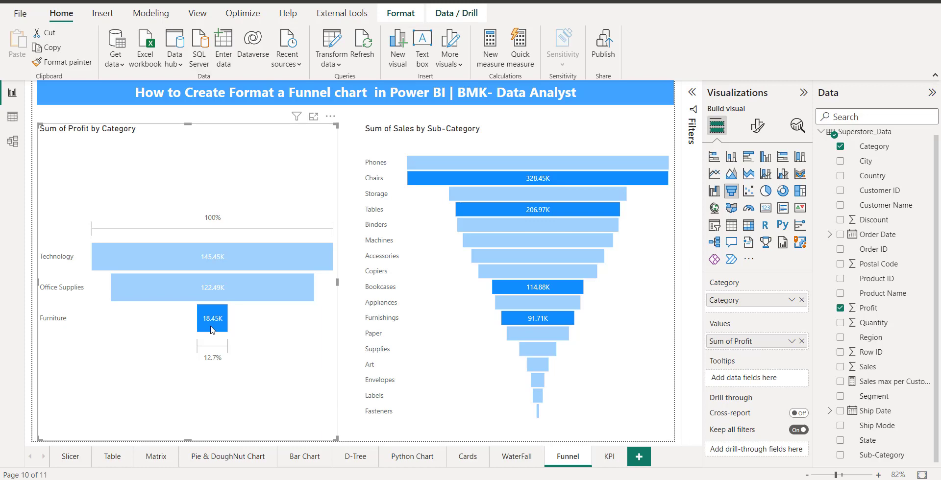
{"action": "mouse_move", "coordinate": [485, 214]}
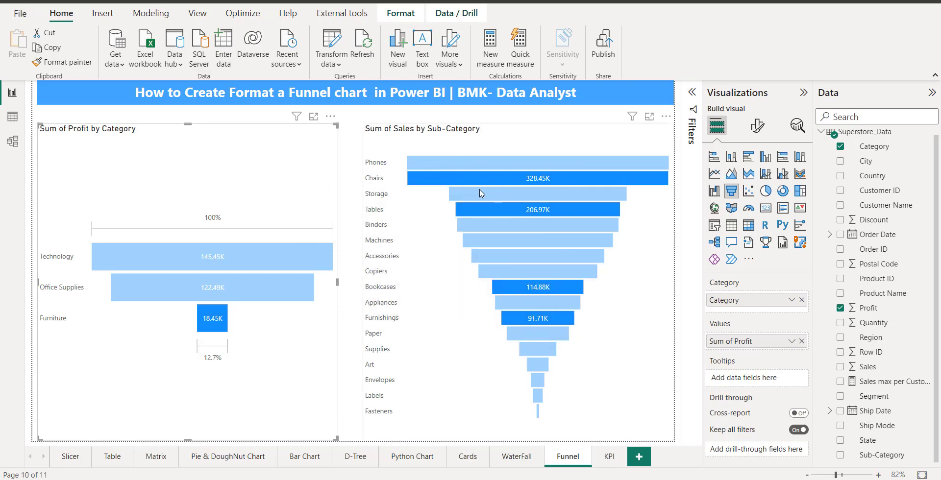
Step: Highlight Technology in the profit funnel again, clear the highlight and check the tooltips of the sub-category sales bars
{"action": "left_click", "coordinate": [803, 100]}
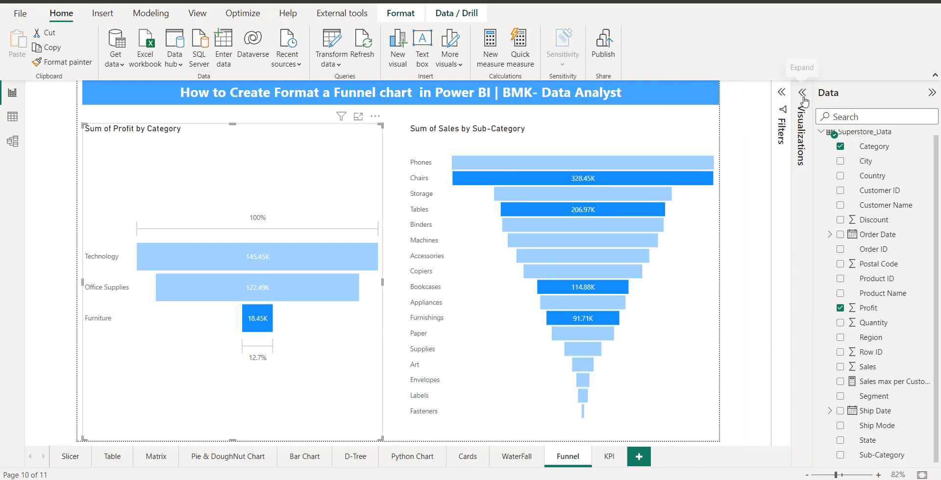
{"action": "left_click", "coordinate": [282, 255]}
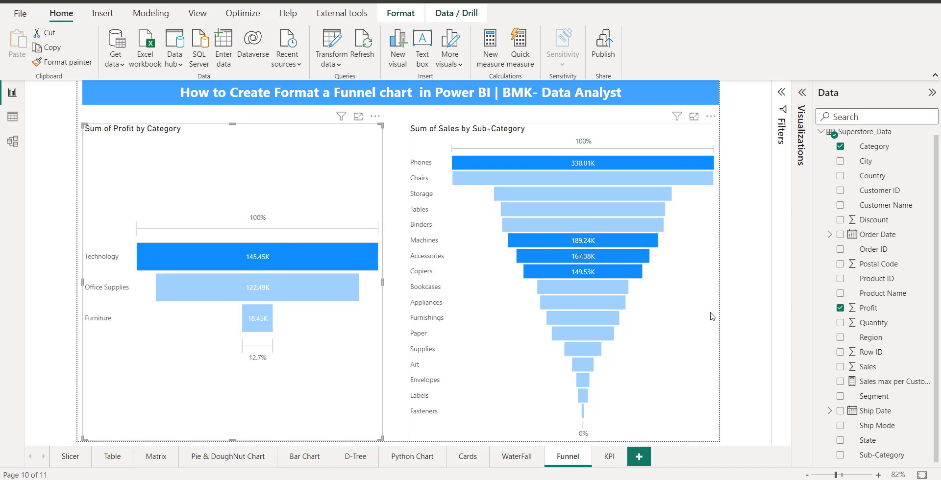
{"action": "left_click", "coordinate": [748, 293]}
{"action": "left_click", "coordinate": [345, 348]}
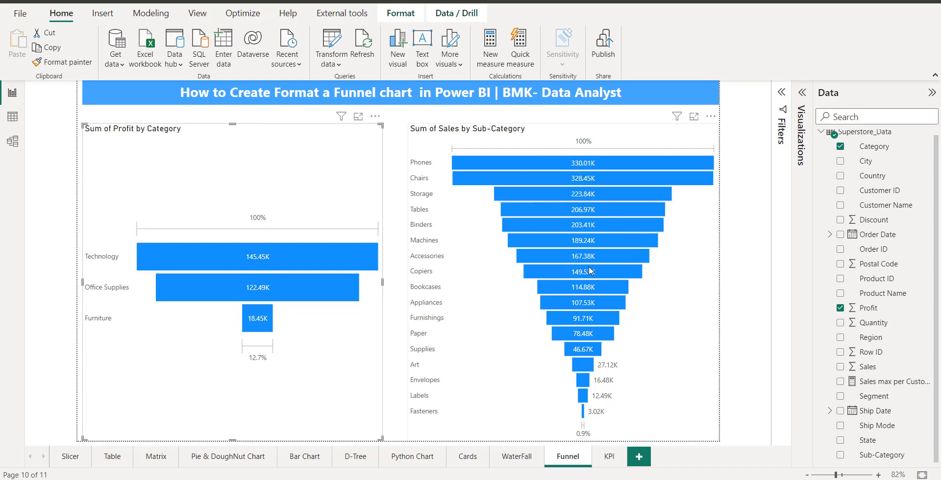
{"action": "mouse_move", "coordinate": [577, 170]}
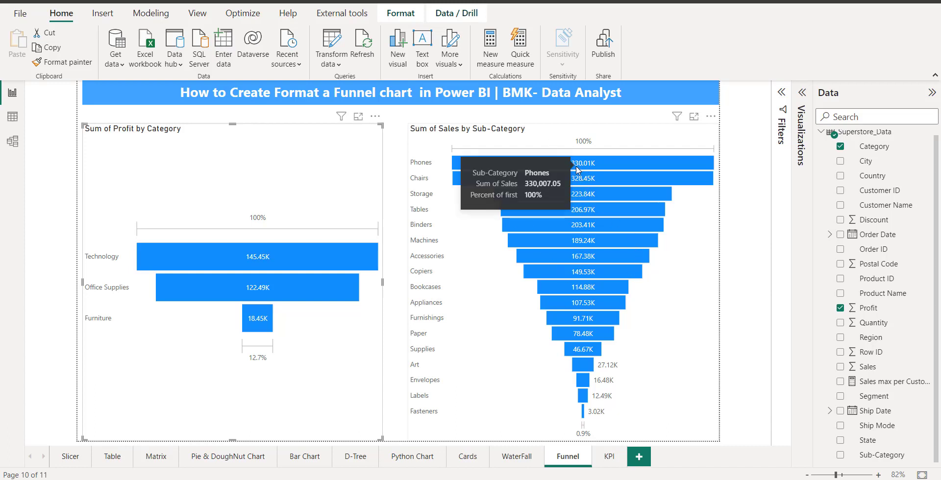
{"action": "mouse_move", "coordinate": [594, 184]}
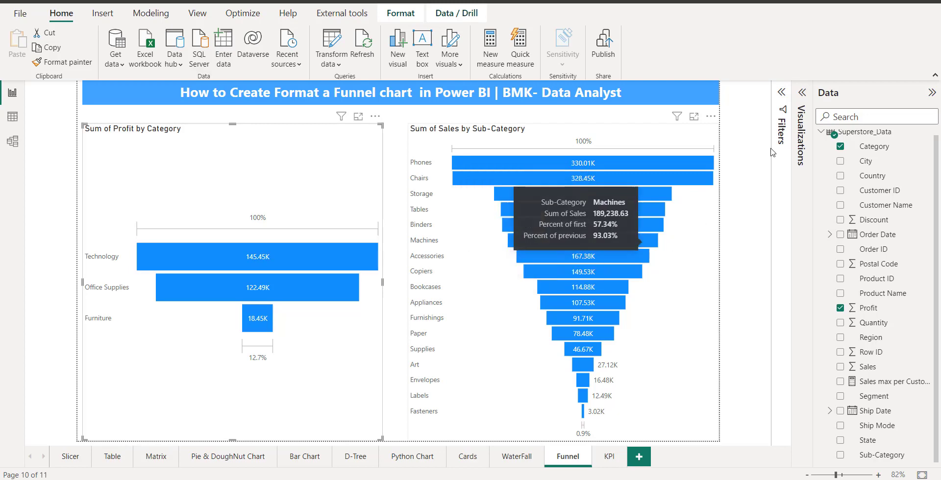
Step: Open the formatting options of the profit by category funnel and set its default bar color to dark blue
{"action": "left_click", "coordinate": [802, 94]}
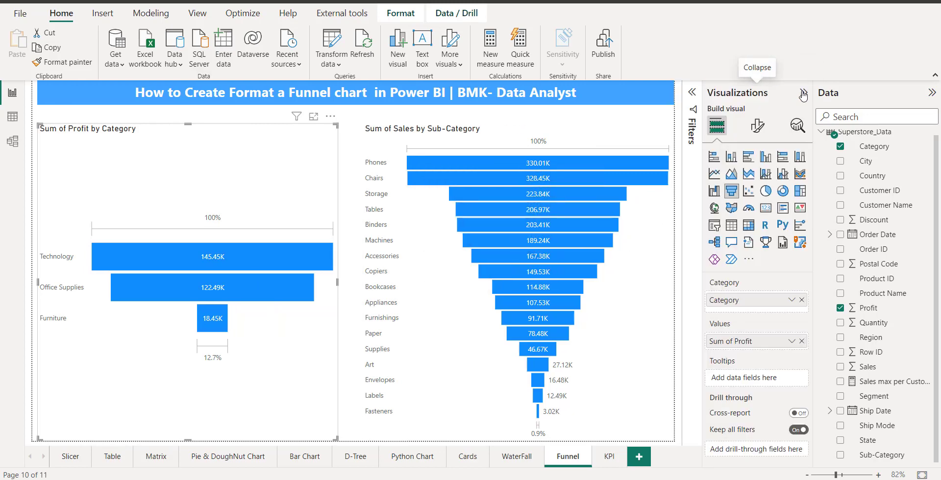
{"action": "left_click", "coordinate": [757, 126]}
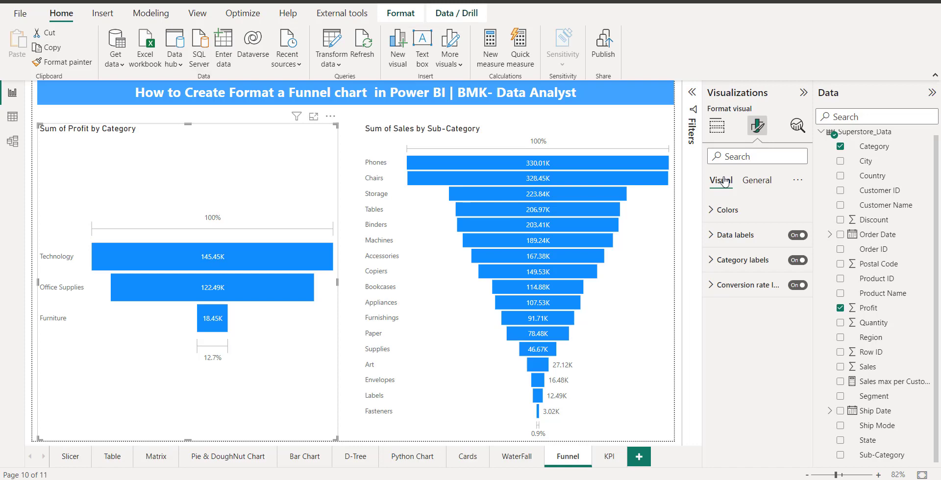
{"action": "left_click", "coordinate": [718, 210]}
{"action": "right_click", "coordinate": [712, 212]}
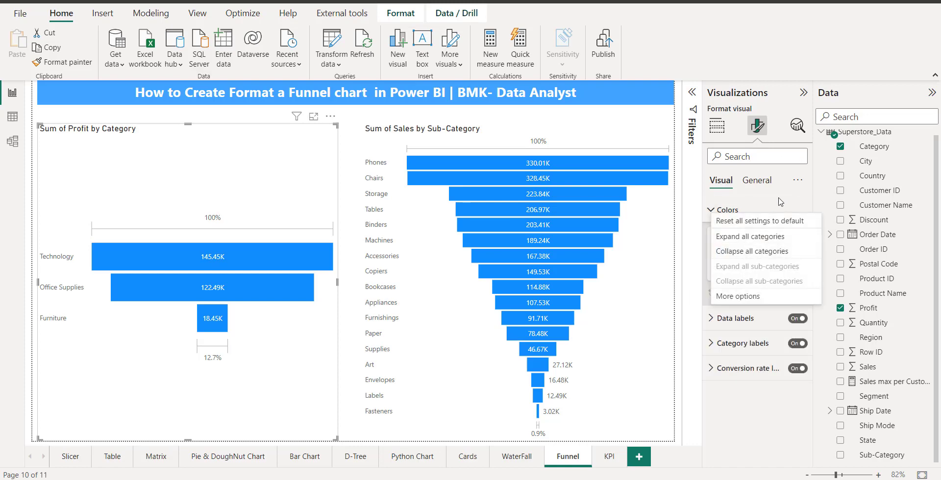
{"action": "left_click", "coordinate": [778, 206]}
{"action": "left_click", "coordinate": [713, 210]}
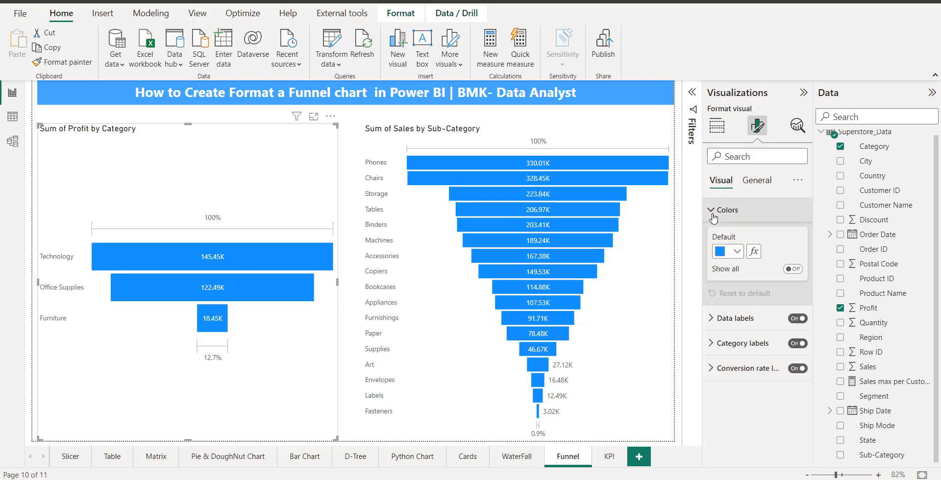
{"action": "left_click", "coordinate": [736, 252]}
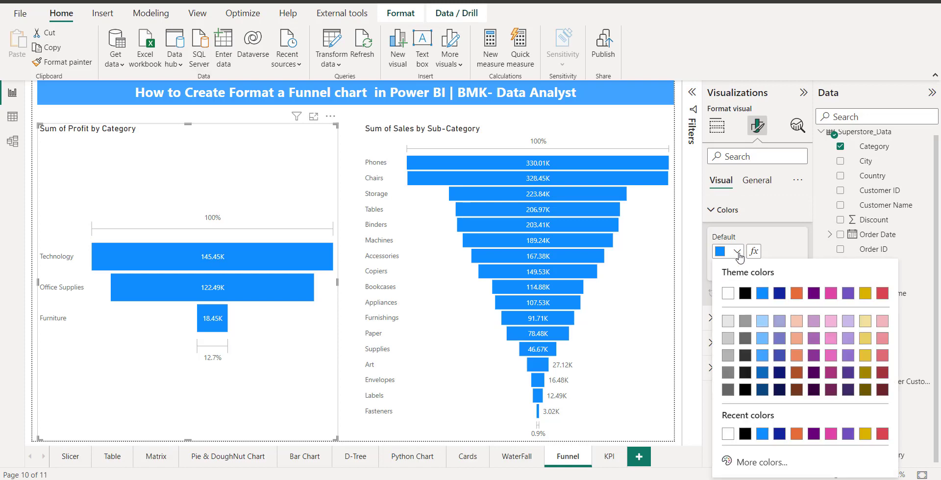
{"action": "left_click", "coordinate": [779, 294]}
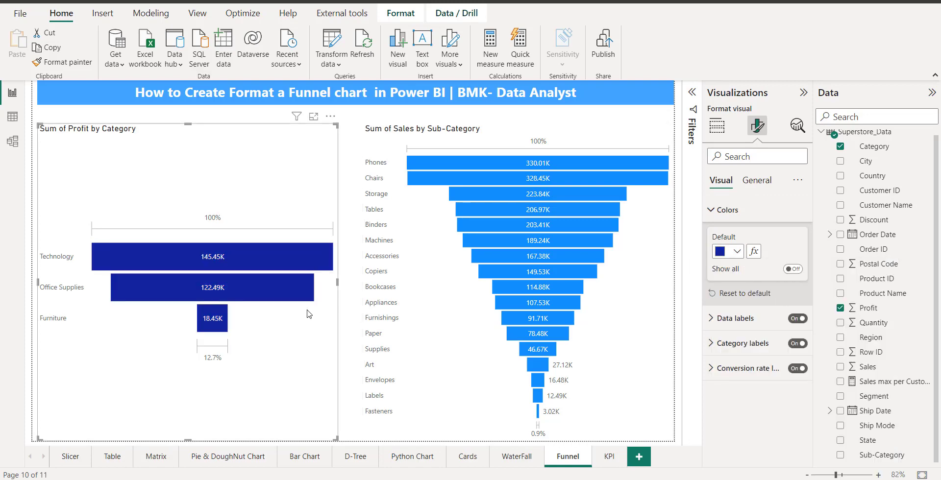
Step: Recolor the profit funnel's bars light blue, switch them to orange, and highlight the Technology bar
{"action": "left_click", "coordinate": [737, 252]}
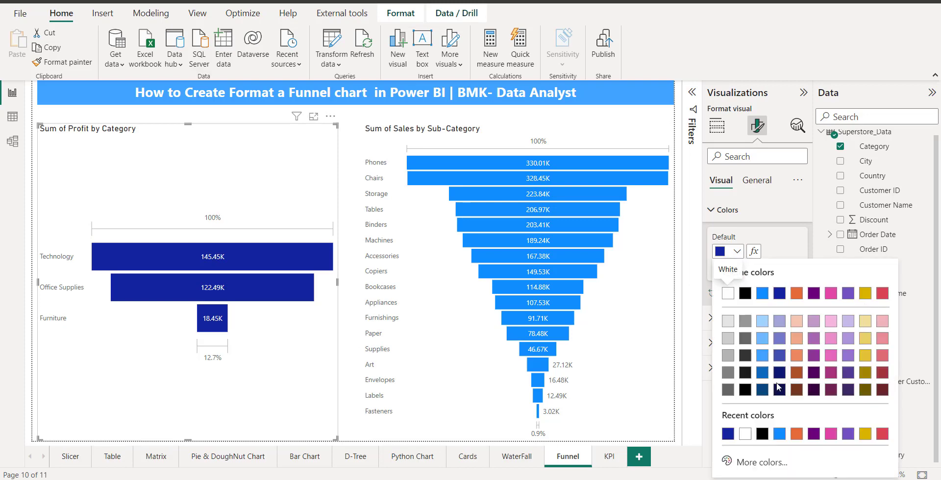
{"action": "left_click", "coordinate": [762, 355]}
{"action": "left_click", "coordinate": [738, 252]}
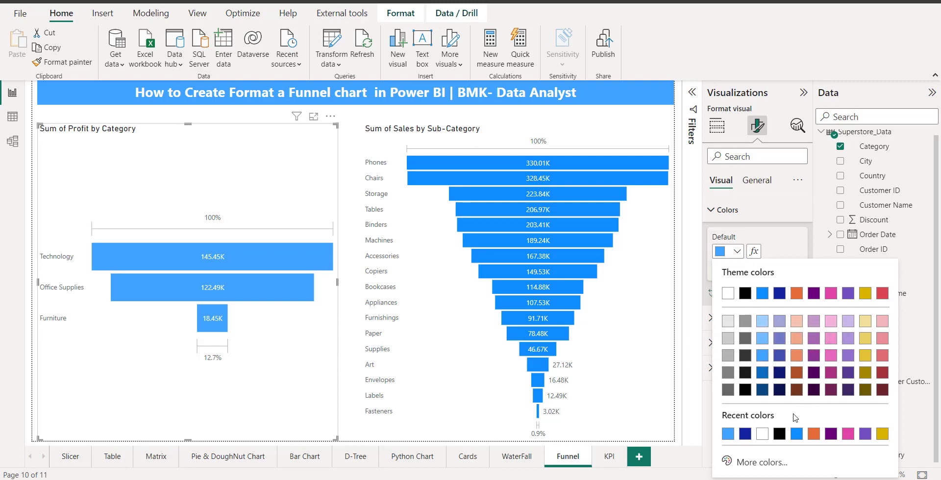
{"action": "left_click", "coordinate": [813, 434]}
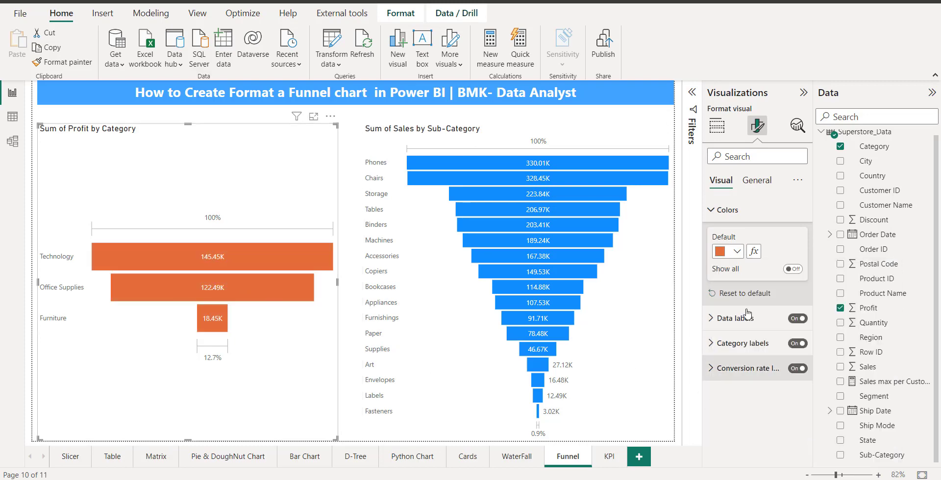
{"action": "left_click", "coordinate": [225, 257]}
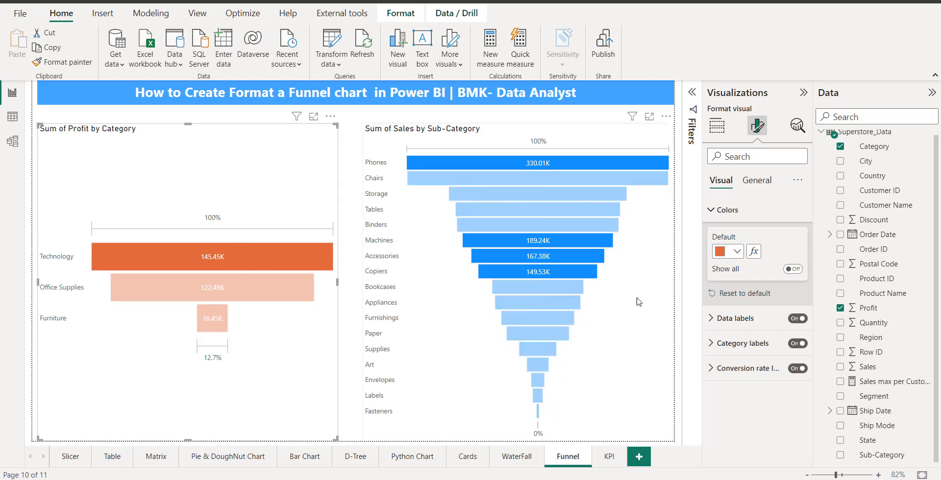
Step: Select the sub-category sales funnel and enable Show all in its color settings to allow a separate color for each sub-category
{"action": "left_click", "coordinate": [384, 294]}
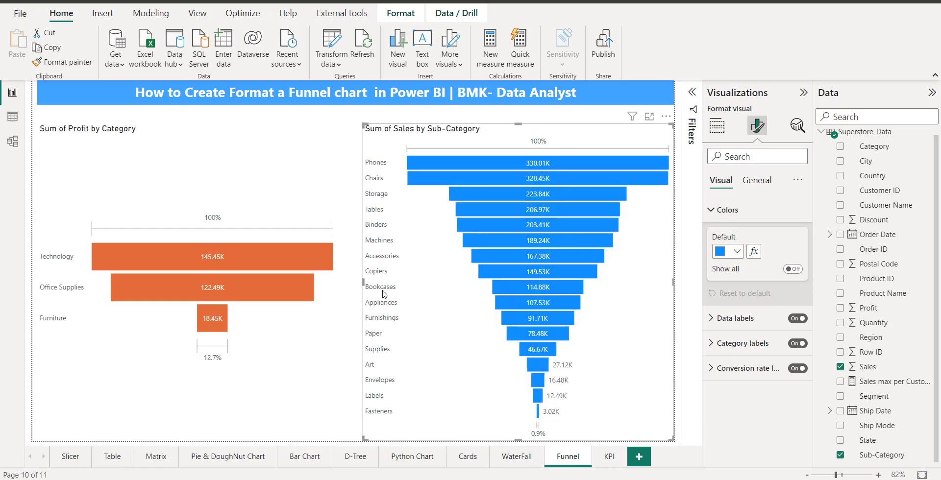
{"action": "left_click", "coordinate": [736, 252]}
{"action": "left_click", "coordinate": [737, 252]}
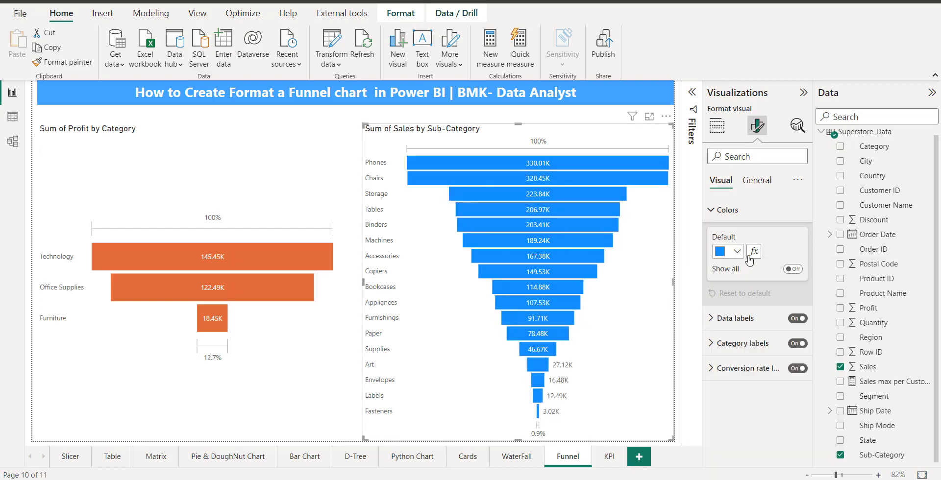
{"action": "left_click", "coordinate": [793, 270]}
{"action": "left_click", "coordinate": [792, 271]}
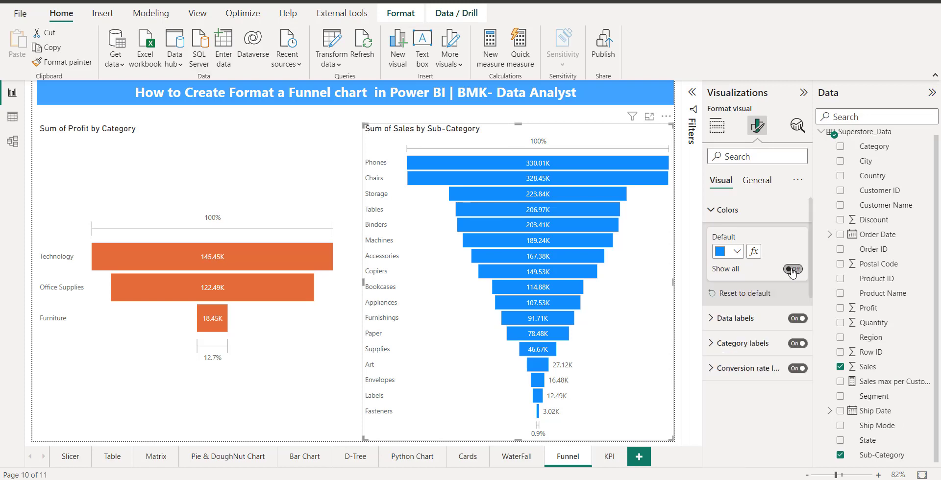
{"action": "left_click", "coordinate": [792, 270]}
{"action": "scroll", "coordinate": [772, 350], "scroll_direction": "down", "scroll_amount": 1}
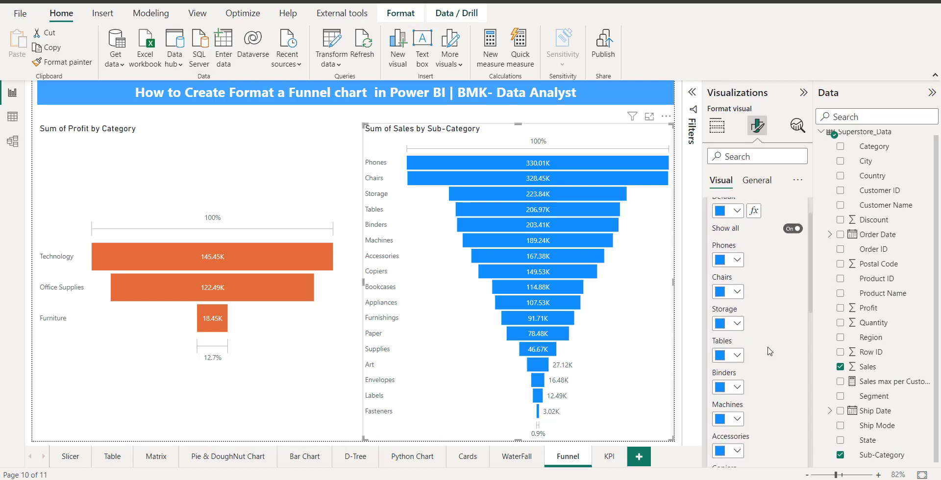
Step: Color the Chairs bar orange, the Storage bar gold and the Tables bar purple in the sub-category sales funnel
{"action": "left_click", "coordinate": [737, 293]}
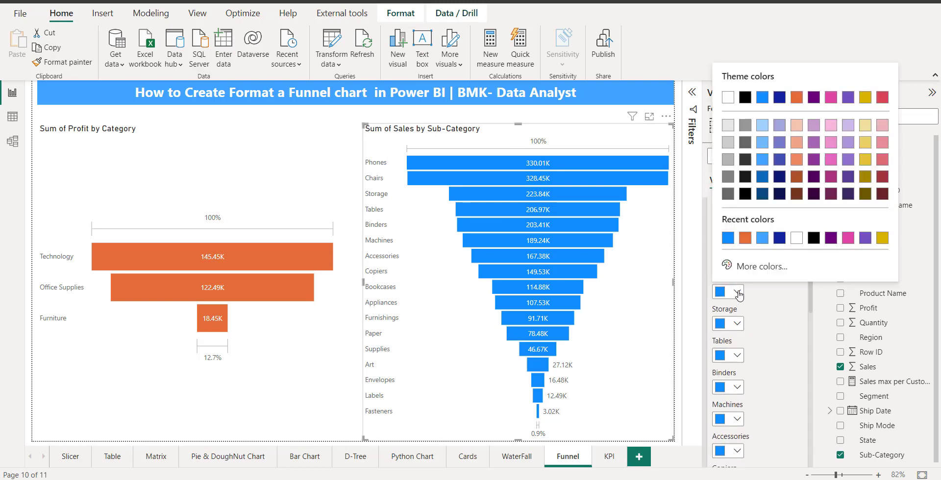
{"action": "left_click", "coordinate": [745, 238]}
{"action": "scroll", "coordinate": [760, 325], "scroll_direction": "down", "scroll_amount": 1}
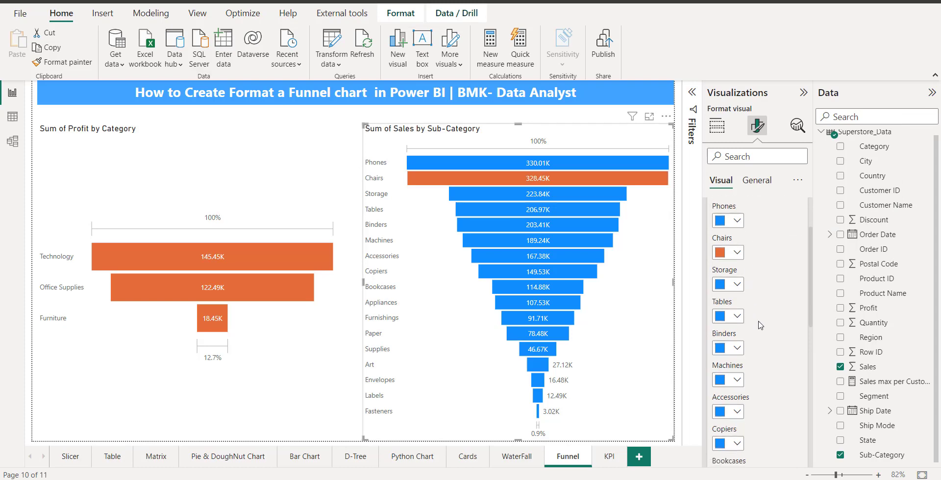
{"action": "left_click", "coordinate": [736, 286]}
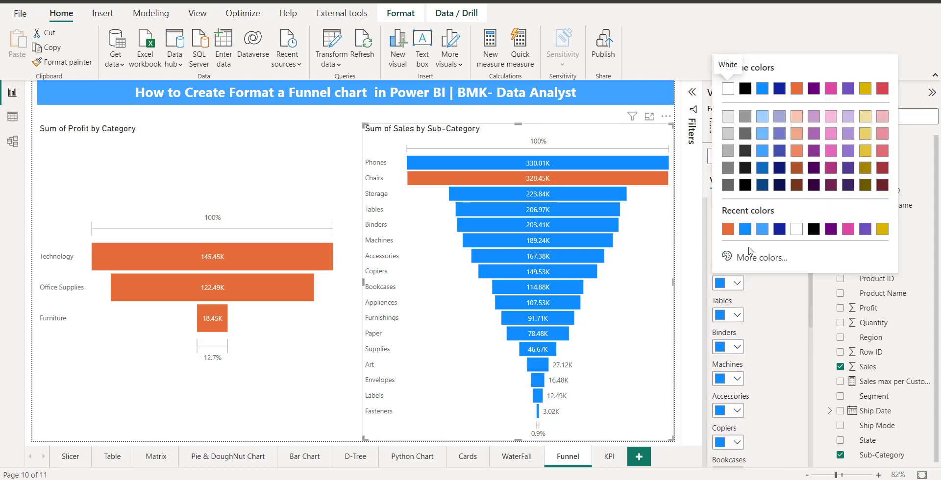
{"action": "left_click", "coordinate": [882, 229]}
{"action": "left_click", "coordinate": [736, 315]}
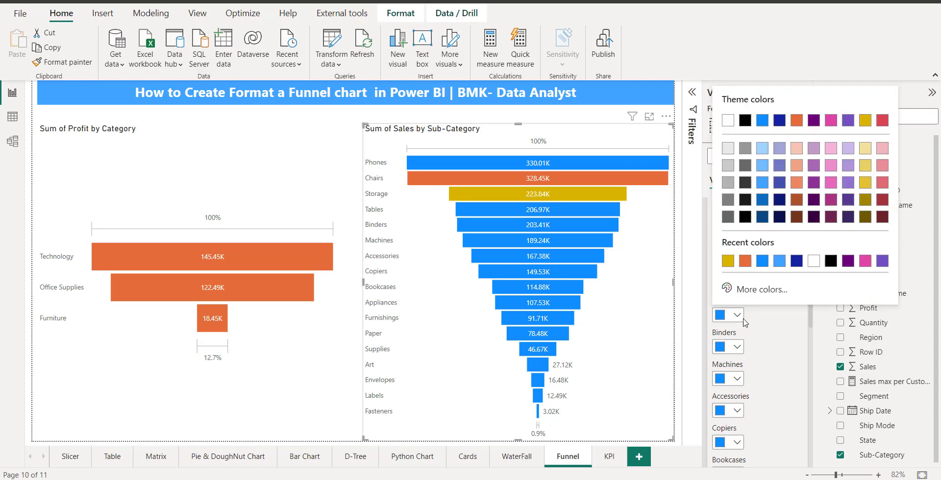
{"action": "left_click", "coordinate": [815, 182]}
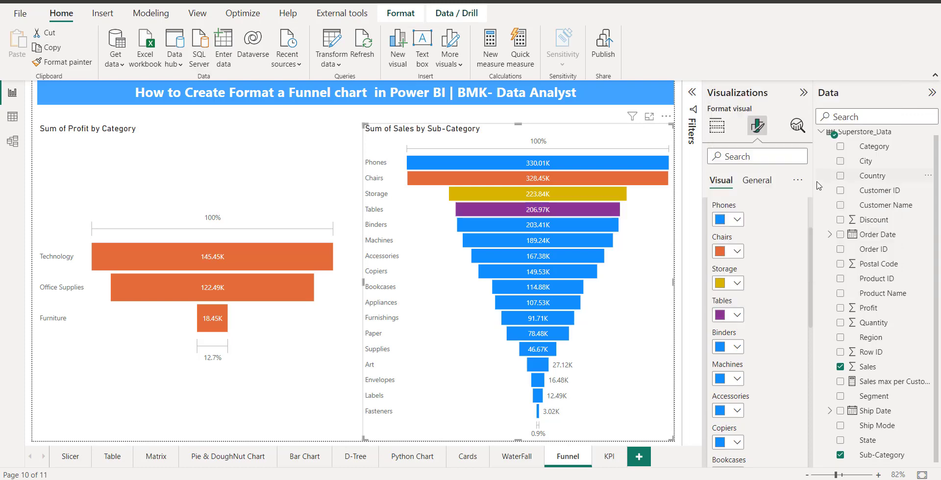
{"action": "scroll", "coordinate": [759, 290], "scroll_direction": "up", "scroll_amount": 3}
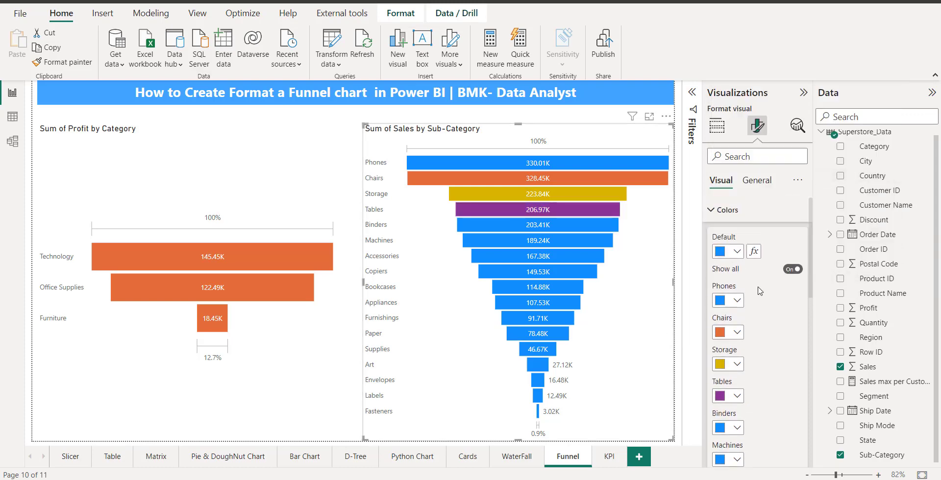
{"action": "left_click", "coordinate": [717, 210]}
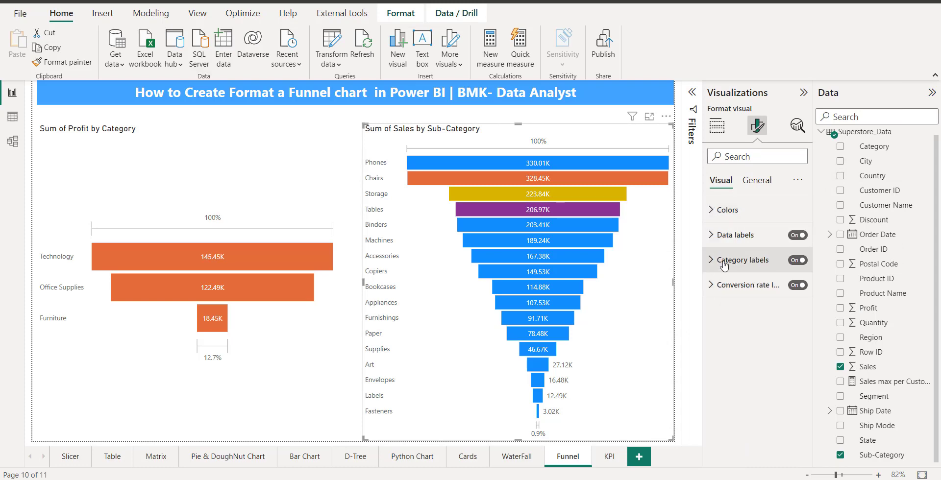
Step: Review the position and label contents choices in the sales funnel's data label options
{"action": "left_click", "coordinate": [714, 236]}
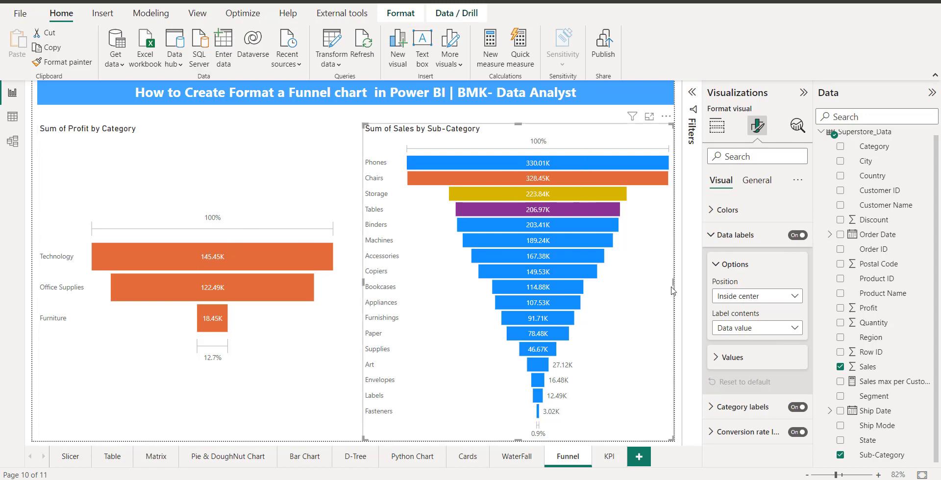
{"action": "left_click", "coordinate": [794, 328]}
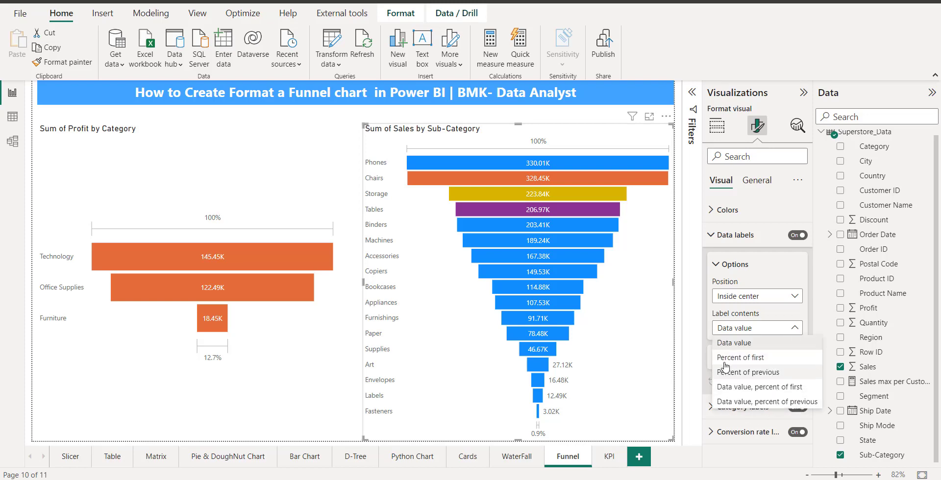
{"action": "left_click", "coordinate": [716, 271]}
{"action": "left_click", "coordinate": [718, 270]}
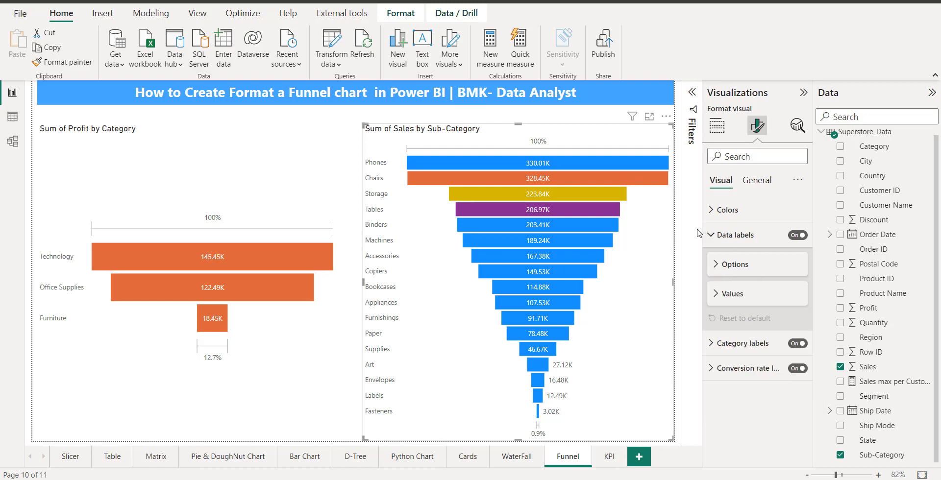
{"action": "left_click", "coordinate": [718, 273]}
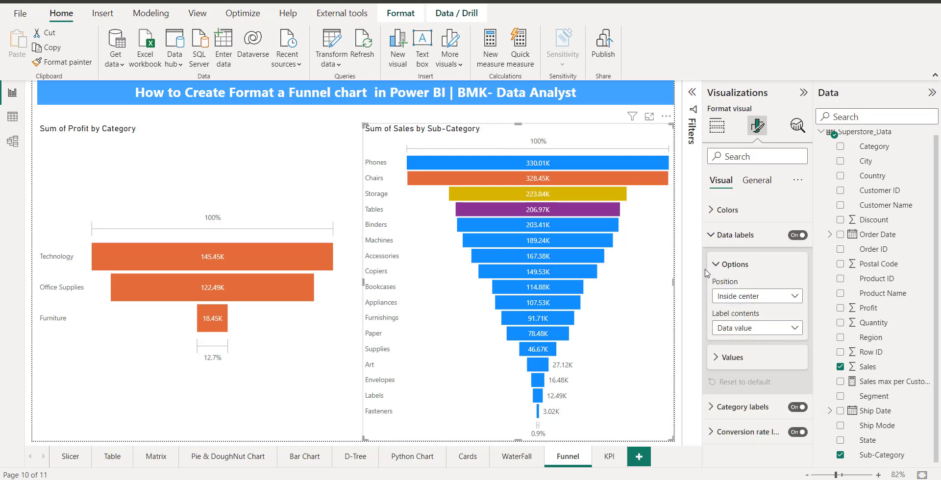
{"action": "left_click", "coordinate": [716, 267]}
{"action": "left_click", "coordinate": [709, 235]}
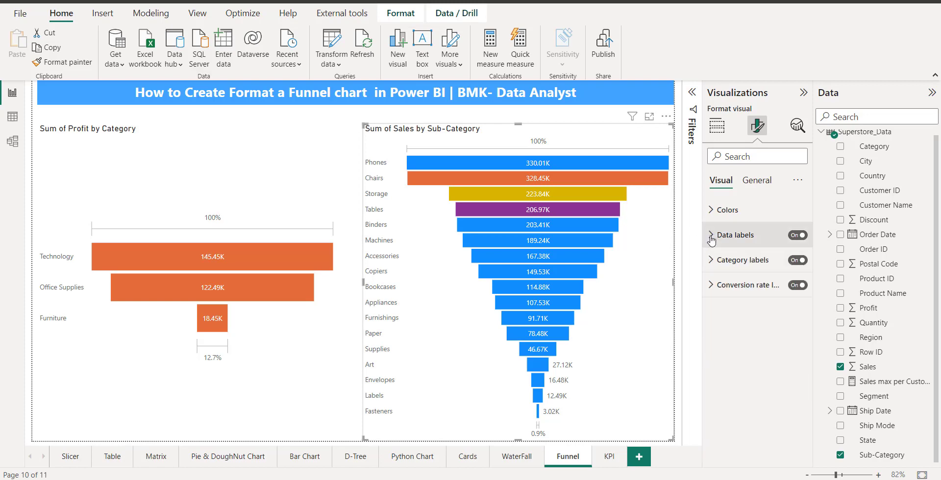
Step: Try purple and pink for the sales funnel's category labels and set their final color to black
{"action": "left_click", "coordinate": [717, 265]}
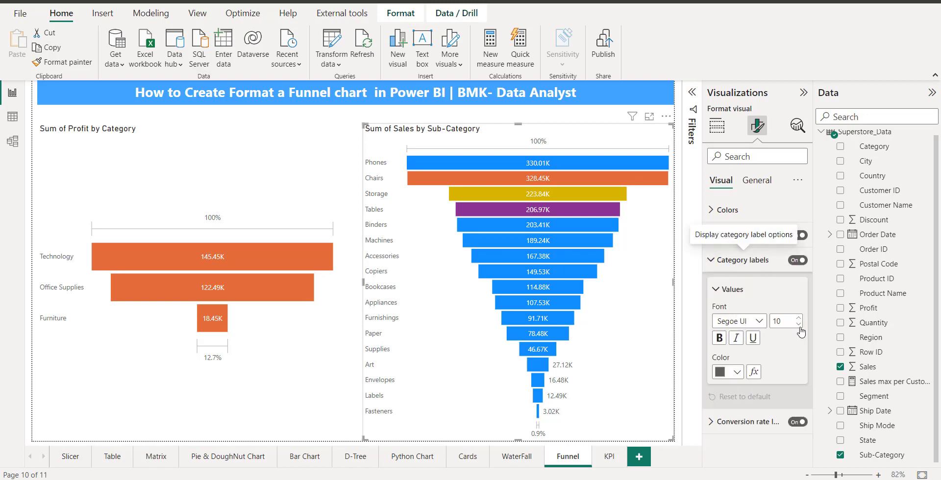
{"action": "left_click", "coordinate": [737, 374]}
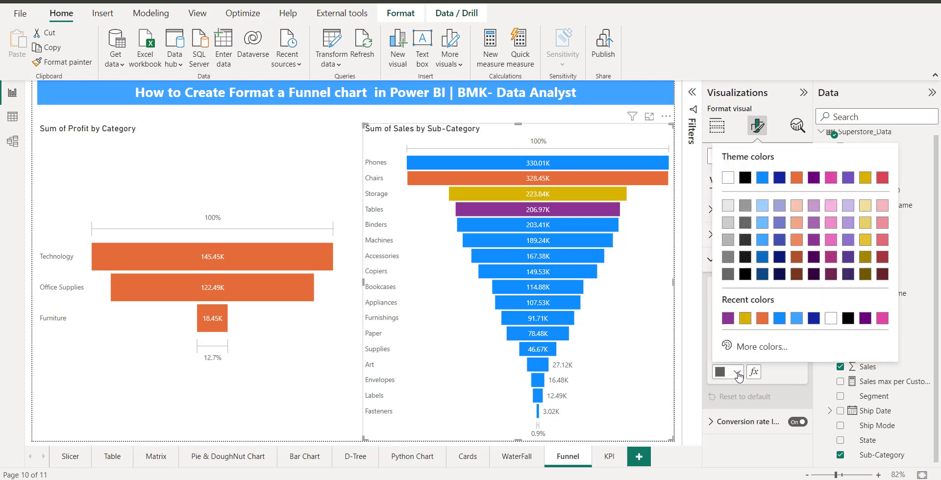
{"action": "left_click", "coordinate": [724, 326]}
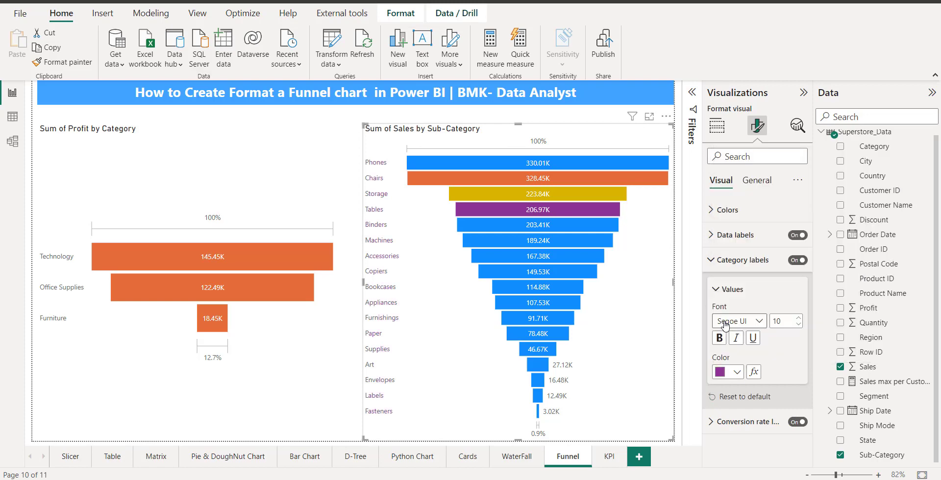
{"action": "left_click", "coordinate": [736, 375]}
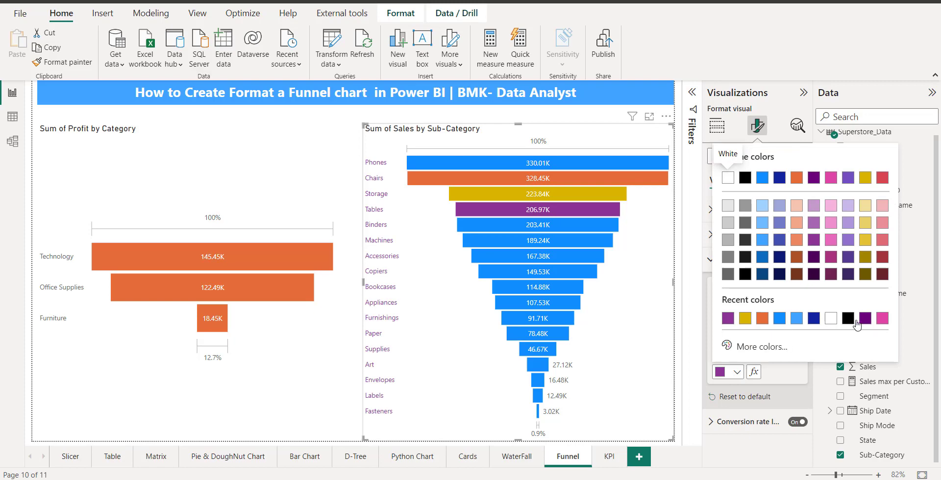
{"action": "left_click", "coordinate": [881, 319]}
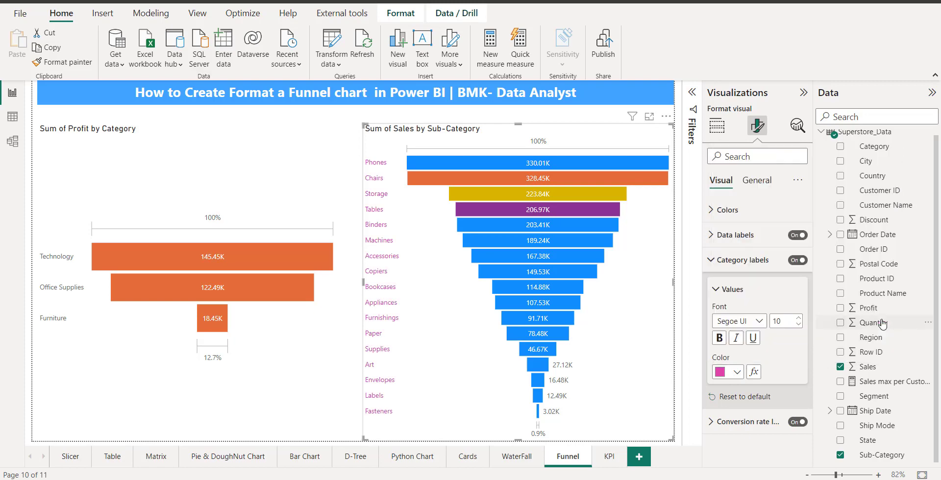
{"action": "left_click", "coordinate": [736, 372]}
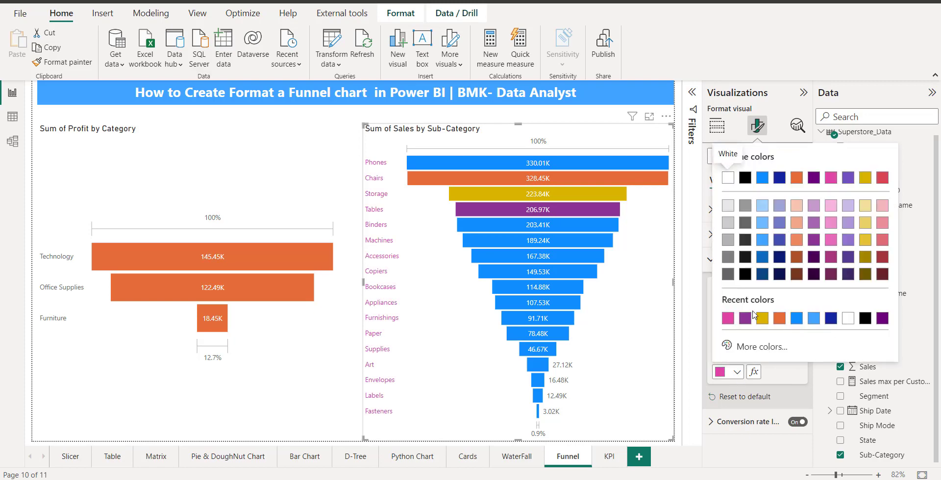
{"action": "left_click", "coordinate": [745, 177]}
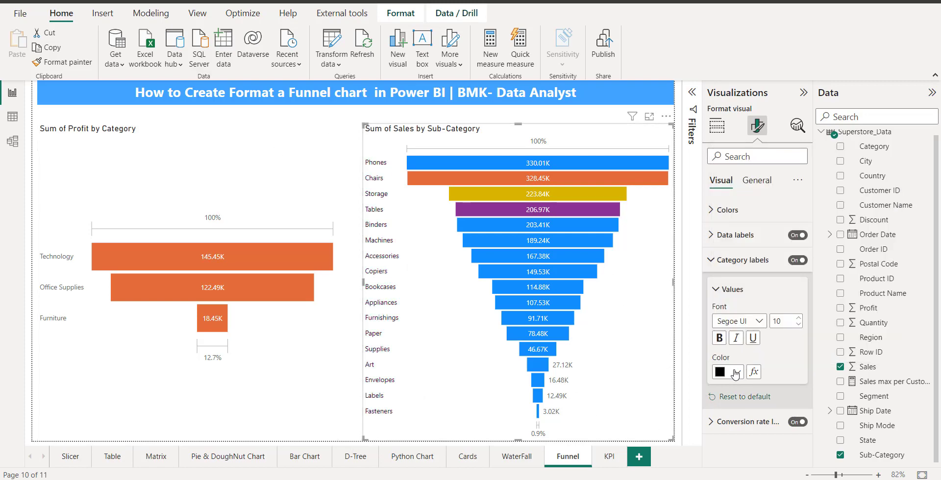
{"action": "left_click", "coordinate": [711, 261]}
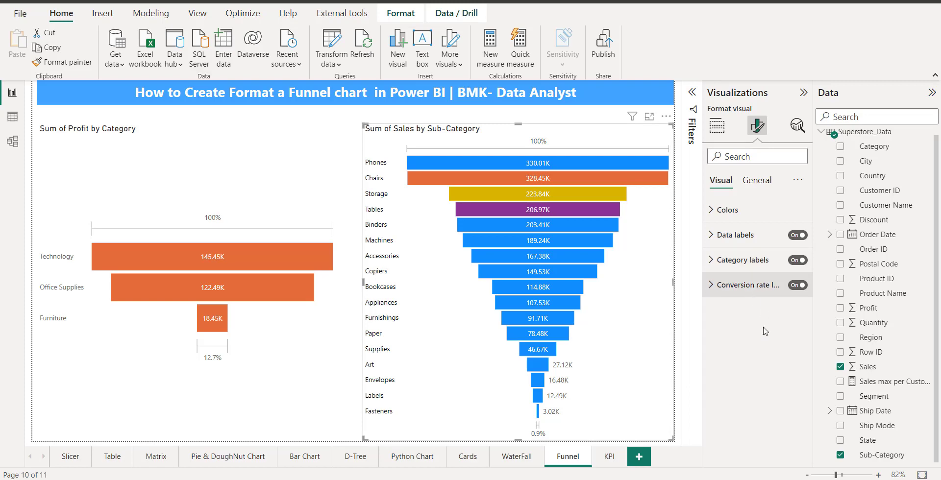
Step: Review the sales funnel's conversion rate label options and highlight its Accessories bar
{"action": "left_click", "coordinate": [710, 285]}
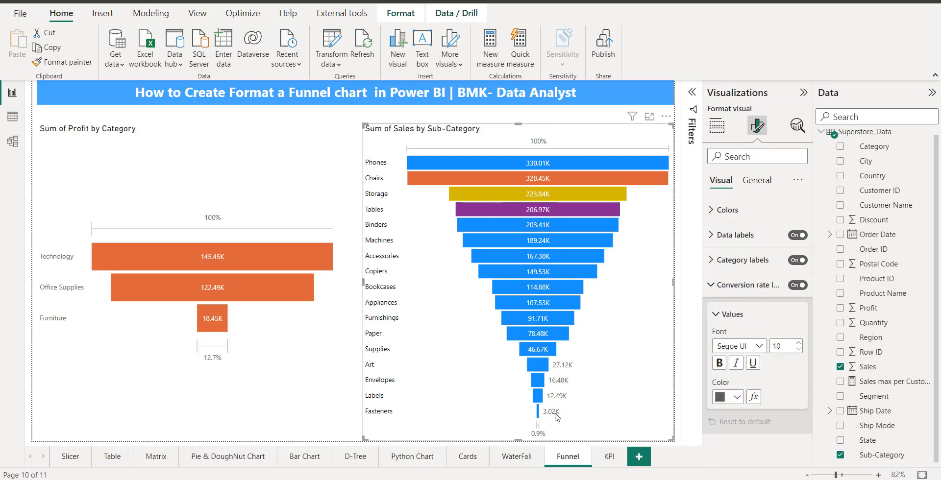
{"action": "left_click", "coordinate": [553, 258]}
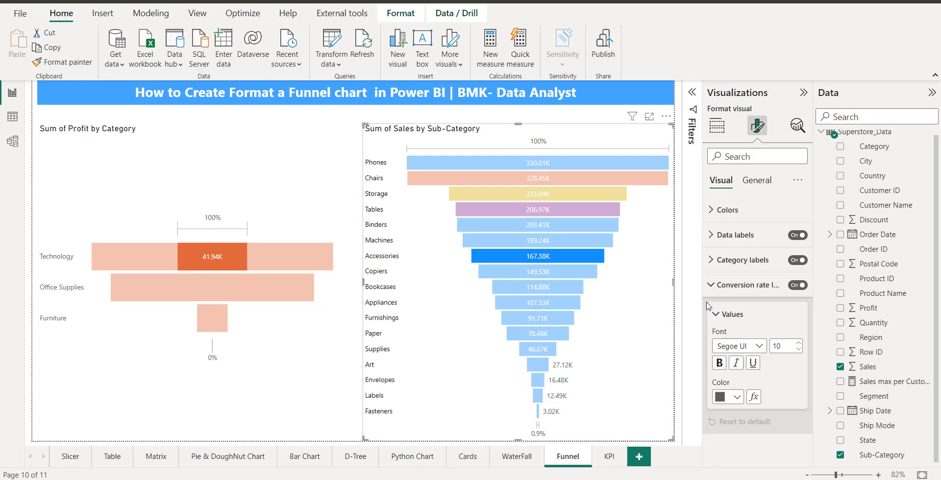
{"action": "left_click", "coordinate": [710, 285]}
Step: Reduce the sub-category sales funnel's height to 618 in its general size properties
{"action": "left_click", "coordinate": [756, 180]}
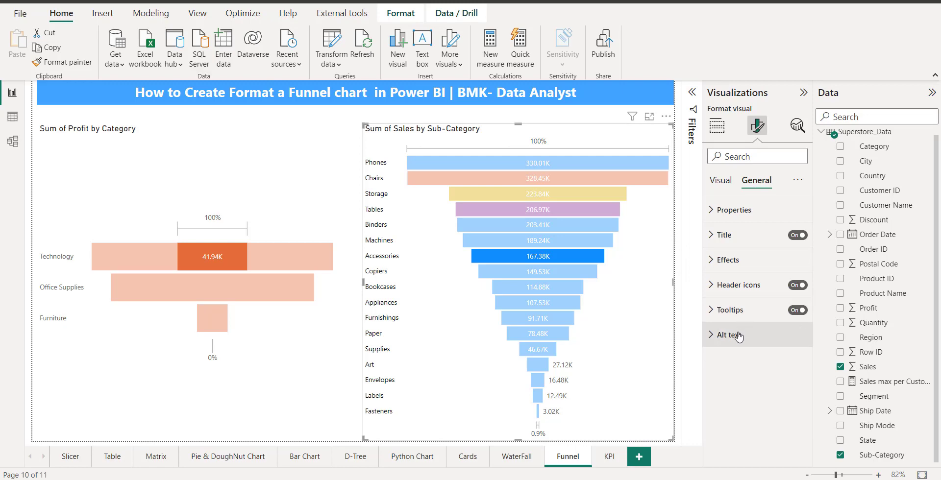
{"action": "left_click", "coordinate": [733, 209]}
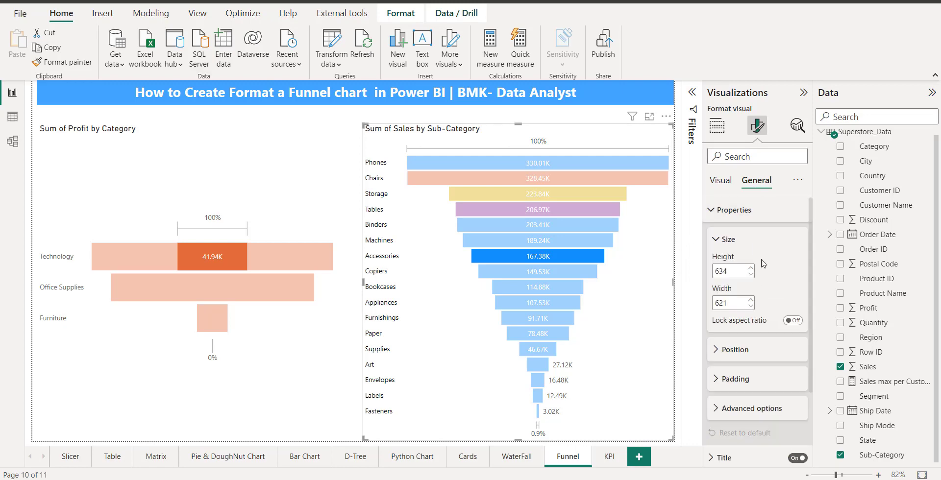
{"action": "scroll", "coordinate": [774, 313], "scroll_direction": "down", "scroll_amount": 1}
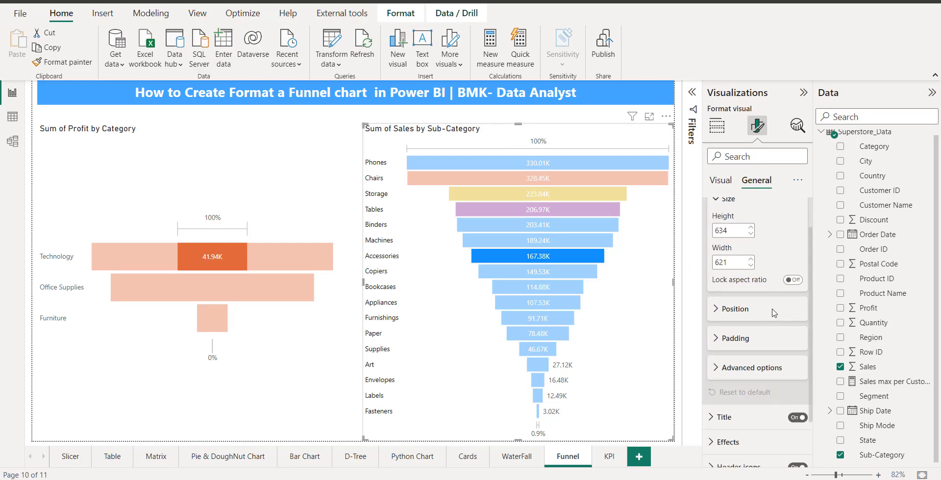
{"action": "left_click", "coordinate": [750, 234]}
{"action": "left_click", "coordinate": [750, 234]}
{"action": "left_click", "coordinate": [750, 234]}
{"action": "left_click", "coordinate": [750, 234]}
{"action": "left_click", "coordinate": [750, 234]}
{"action": "double_click", "coordinate": [750, 234]}
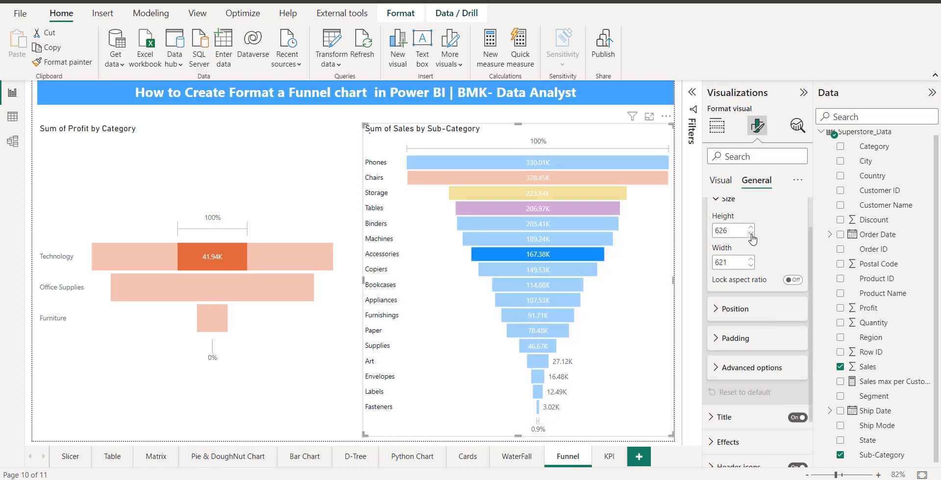
{"action": "double_click", "coordinate": [750, 234]}
{"action": "left_click", "coordinate": [750, 233]}
{"action": "double_click", "coordinate": [750, 234]}
{"action": "left_click", "coordinate": [750, 234]}
{"action": "double_click", "coordinate": [750, 233]}
{"action": "left_click", "coordinate": [750, 234]}
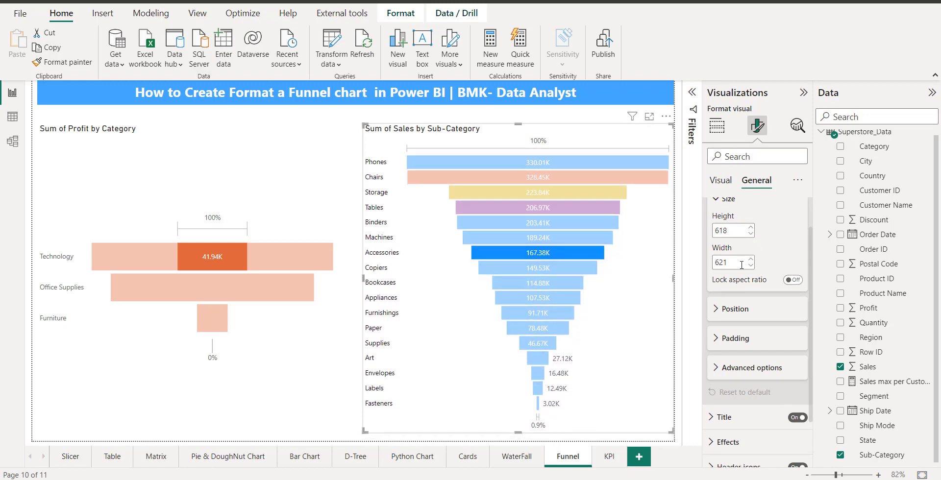
Step: Reduce the sales funnel's width to 602 and turn on Lock aspect ratio
{"action": "double_click", "coordinate": [750, 265]}
{"action": "left_click", "coordinate": [750, 265]}
{"action": "double_click", "coordinate": [750, 265]}
{"action": "left_click", "coordinate": [750, 265]}
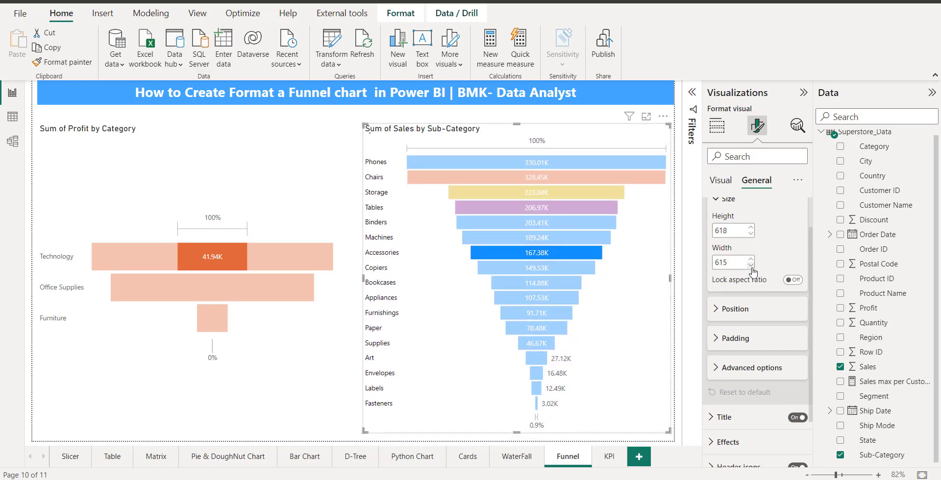
{"action": "double_click", "coordinate": [750, 265]}
{"action": "left_click", "coordinate": [751, 265]}
{"action": "double_click", "coordinate": [750, 265]}
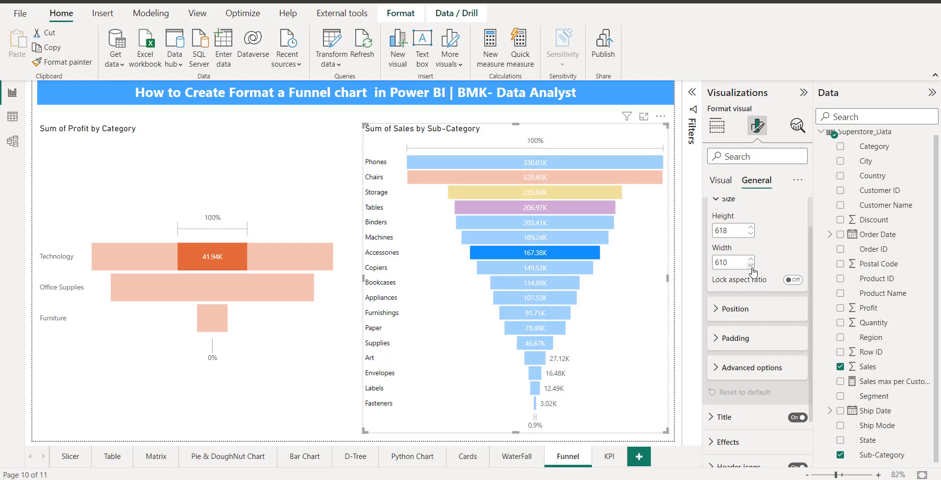
{"action": "double_click", "coordinate": [751, 265]}
{"action": "double_click", "coordinate": [751, 265]}
{"action": "double_click", "coordinate": [750, 265]}
{"action": "double_click", "coordinate": [751, 265]}
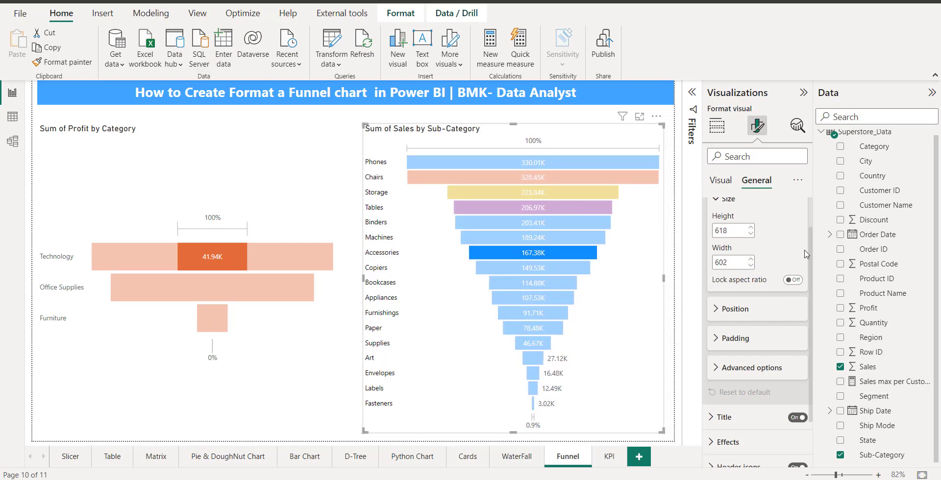
{"action": "left_click", "coordinate": [797, 281]}
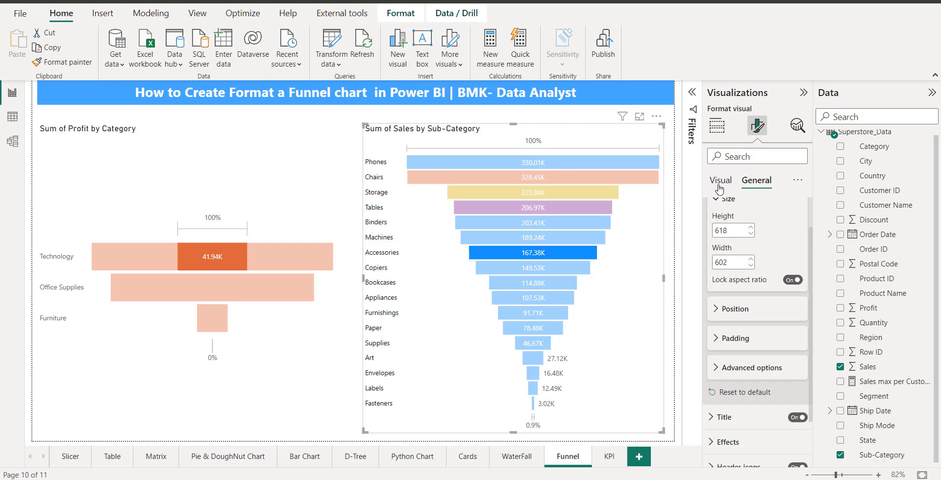
Step: Set the left padding of the sub-category sales funnel to 10 px
{"action": "left_click", "coordinate": [716, 202]}
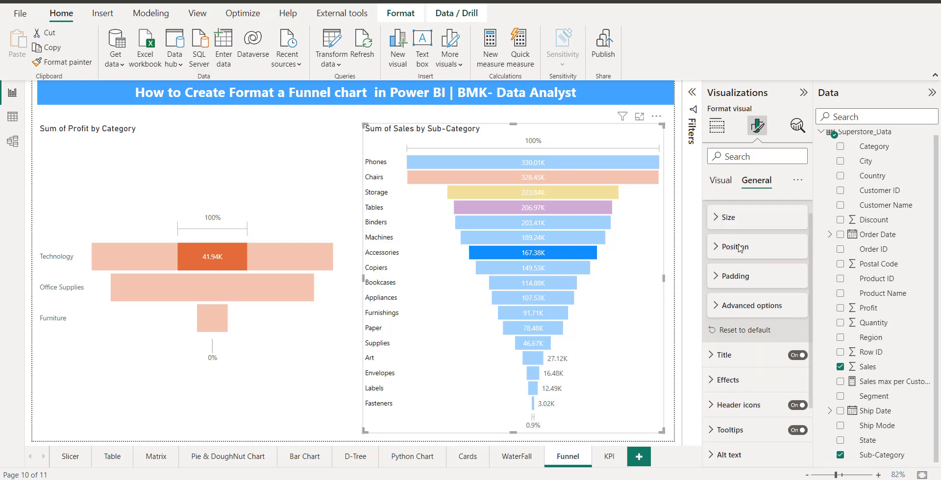
{"action": "left_click", "coordinate": [718, 220]}
{"action": "left_click", "coordinate": [716, 219]}
{"action": "left_click", "coordinate": [716, 277]}
{"action": "left_click", "coordinate": [716, 278]}
{"action": "left_click", "coordinate": [716, 277]}
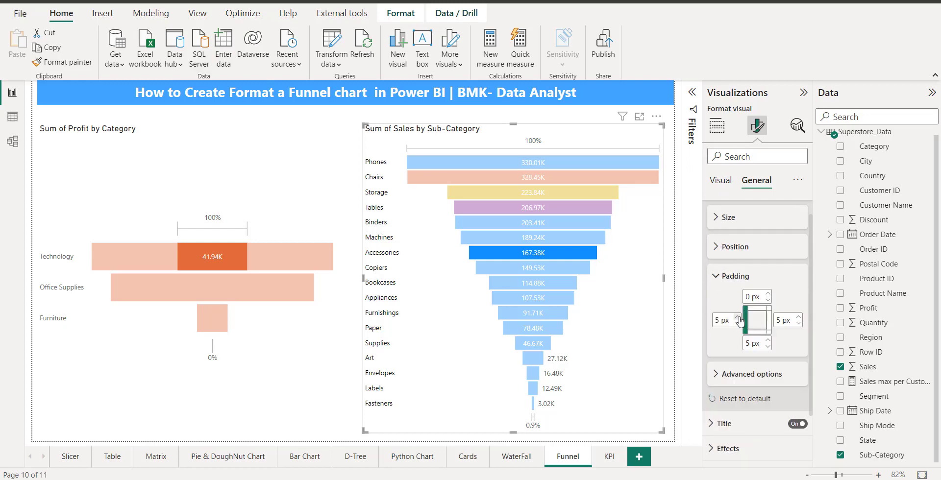
{"action": "left_click", "coordinate": [737, 317]}
{"action": "left_click", "coordinate": [737, 317]}
{"action": "left_click", "coordinate": [738, 317]}
{"action": "left_click", "coordinate": [738, 316]}
{"action": "left_click", "coordinate": [738, 317]}
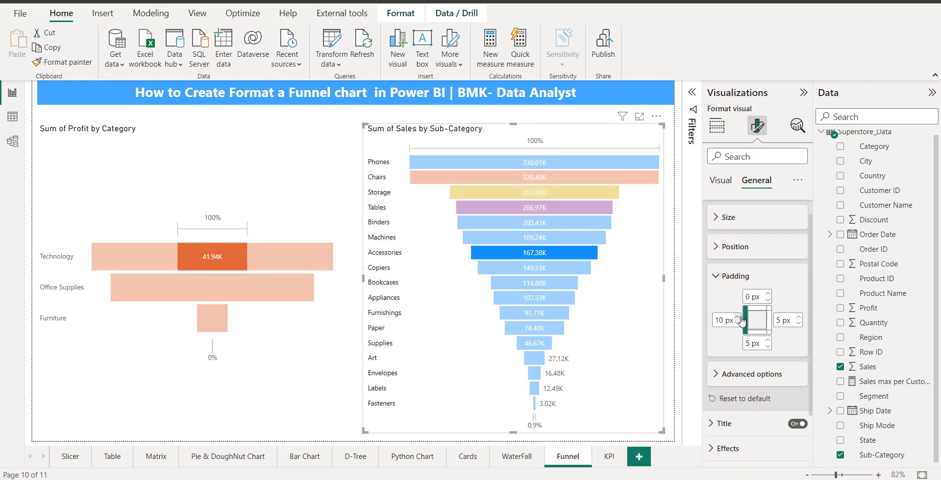
Step: Set the right padding of the sub-category sales funnel to 11 px
{"action": "left_click", "coordinate": [799, 318]}
{"action": "left_click", "coordinate": [798, 317]}
{"action": "left_click", "coordinate": [799, 317]}
{"action": "left_click", "coordinate": [798, 317]}
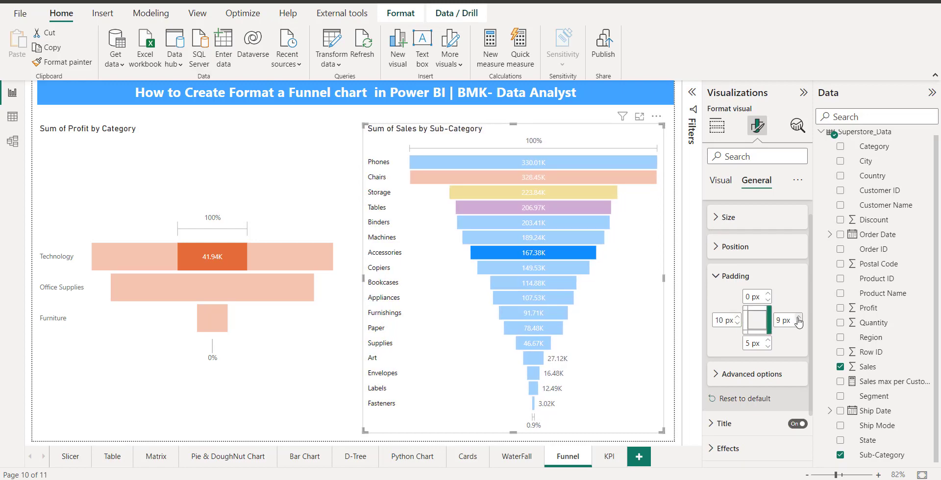
{"action": "left_click", "coordinate": [799, 318]}
{"action": "left_click", "coordinate": [799, 317]}
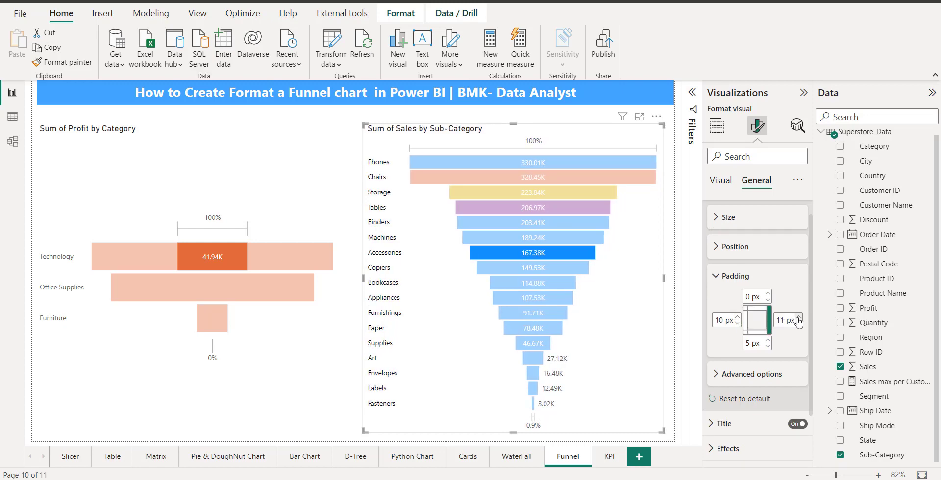
Step: Set the top padding of the sub-category sales funnel to 7 px
{"action": "left_click", "coordinate": [768, 293]}
{"action": "left_click", "coordinate": [768, 293]}
{"action": "left_click", "coordinate": [769, 293]}
{"action": "left_click", "coordinate": [768, 293]}
{"action": "left_click", "coordinate": [768, 292]}
{"action": "left_click", "coordinate": [769, 293]}
{"action": "left_click", "coordinate": [769, 293]}
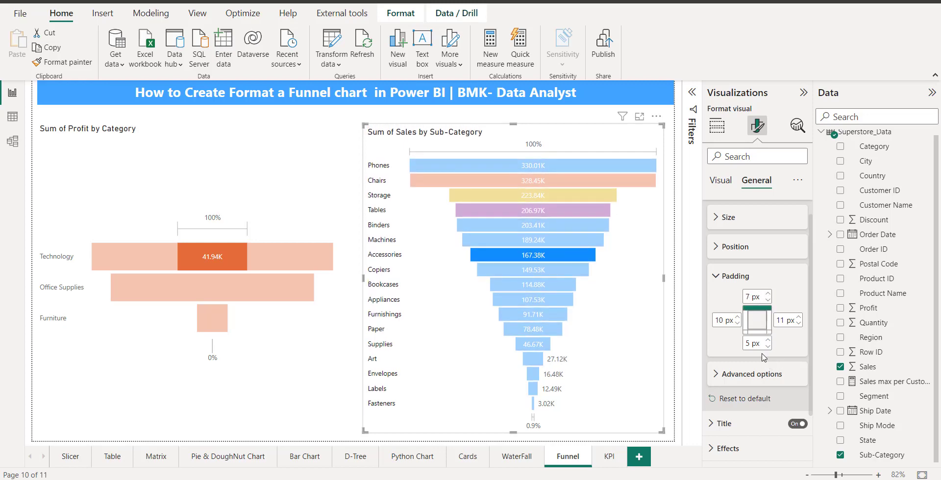
Step: Set the bottom padding of the sub-category sales funnel to 11 px
{"action": "left_click", "coordinate": [767, 340]}
{"action": "left_click", "coordinate": [767, 340]}
{"action": "left_click", "coordinate": [767, 341]}
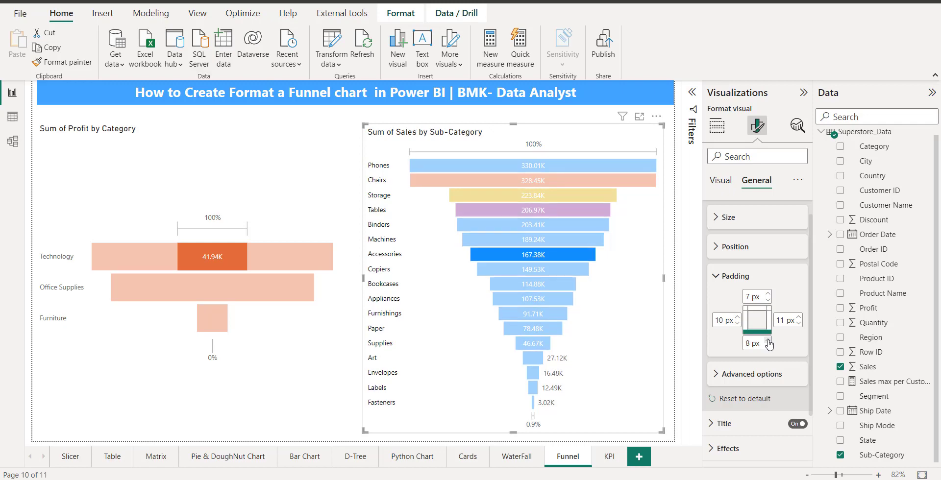
{"action": "left_click", "coordinate": [768, 341]}
{"action": "left_click", "coordinate": [767, 340]}
{"action": "left_click", "coordinate": [767, 340]}
{"action": "left_click", "coordinate": [767, 341]}
{"action": "left_click", "coordinate": [768, 347]}
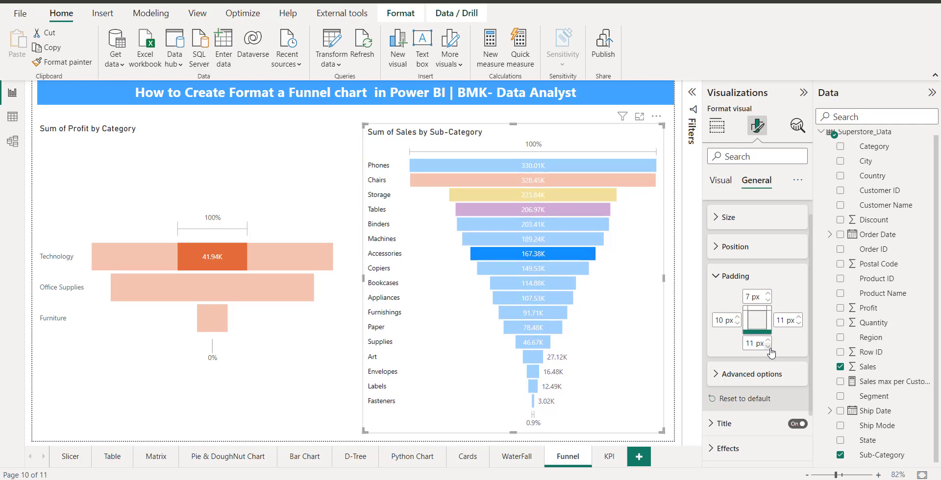
Step: Review the sales funnel's advanced options for responsiveness and layer order
{"action": "left_click", "coordinate": [715, 282]}
{"action": "left_click", "coordinate": [716, 283]}
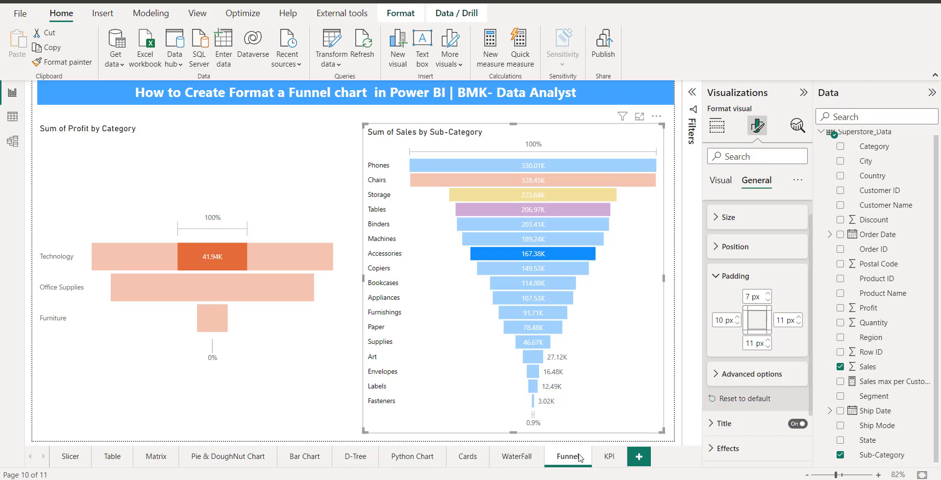
{"action": "left_click", "coordinate": [722, 275]}
{"action": "left_click", "coordinate": [715, 307]}
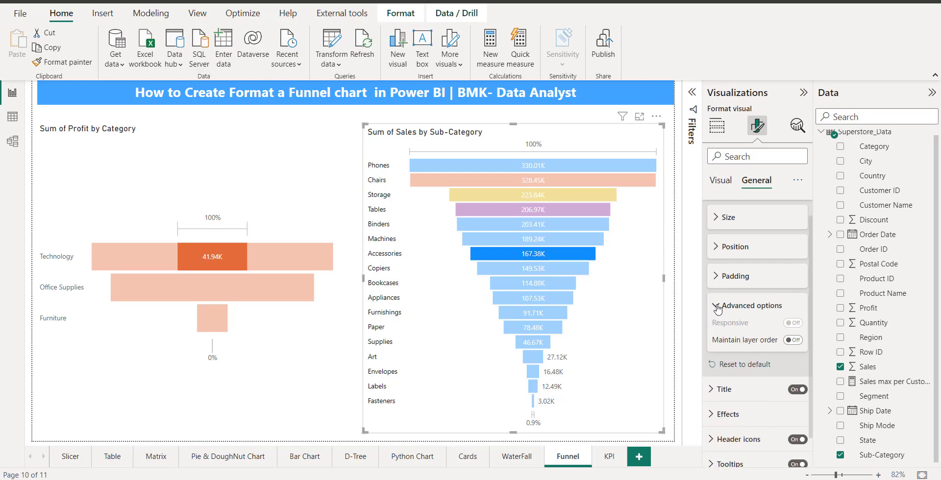
{"action": "left_click", "coordinate": [717, 307]}
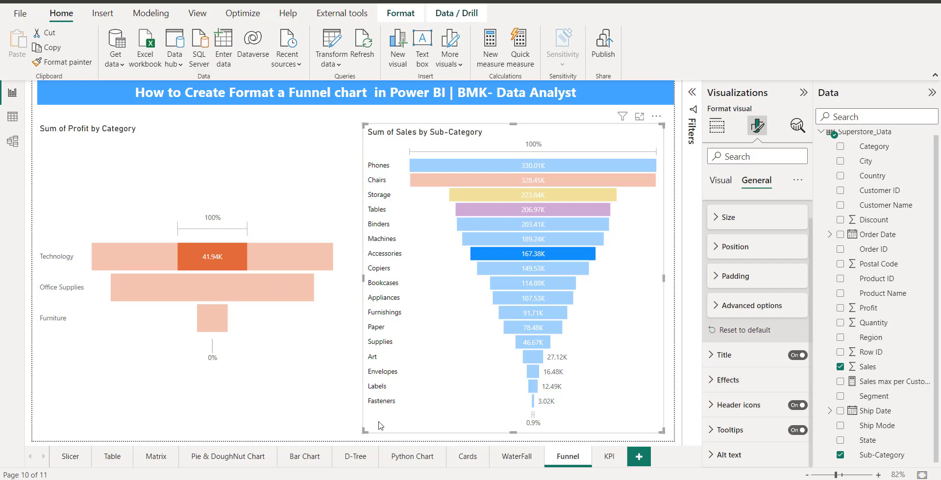
Step: Widen the category profit funnel slightly toward the sales funnel and deselect it
{"action": "left_click", "coordinate": [318, 390]}
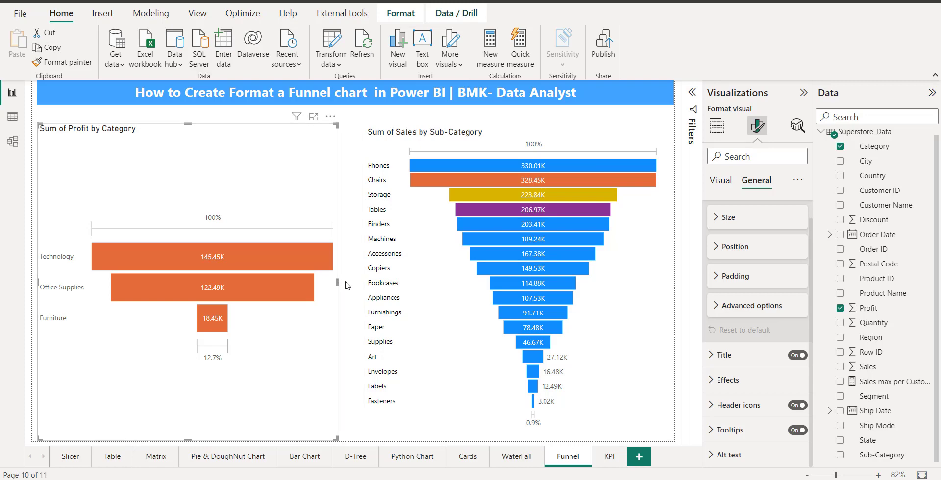
{"action": "left_click_drag", "start_coordinate": [337, 282], "coordinate": [346, 281]}
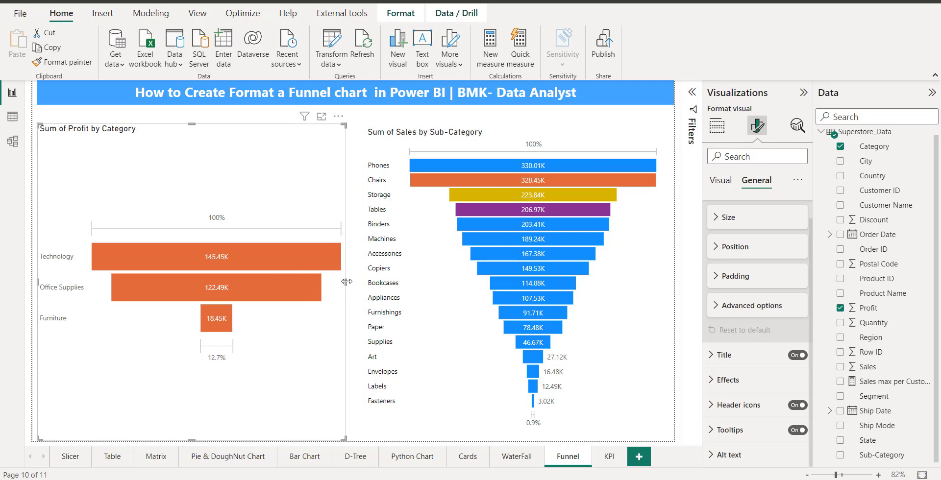
{"action": "left_click", "coordinate": [356, 286]}
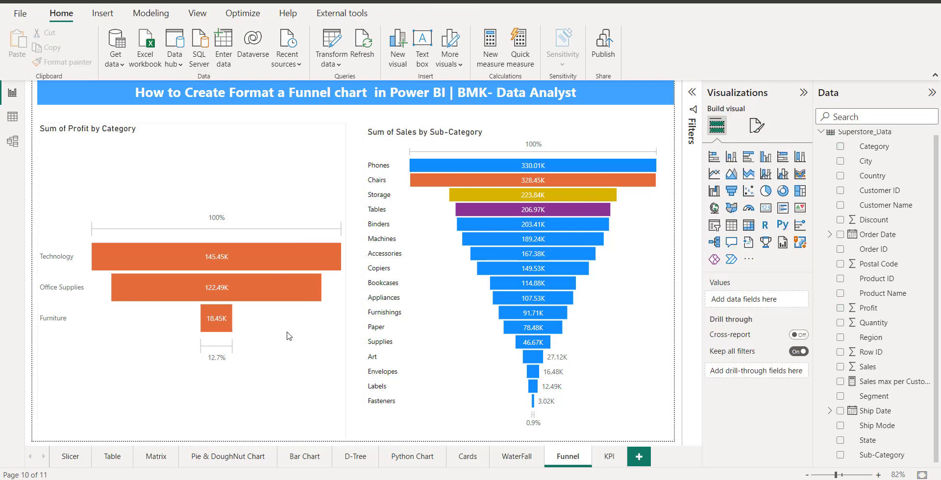
Step: Cross-highlight the sales funnel by the Technology profit bar, clear the highlight, and collapse the Visualizations and Data panes
{"action": "left_click", "coordinate": [206, 255]}
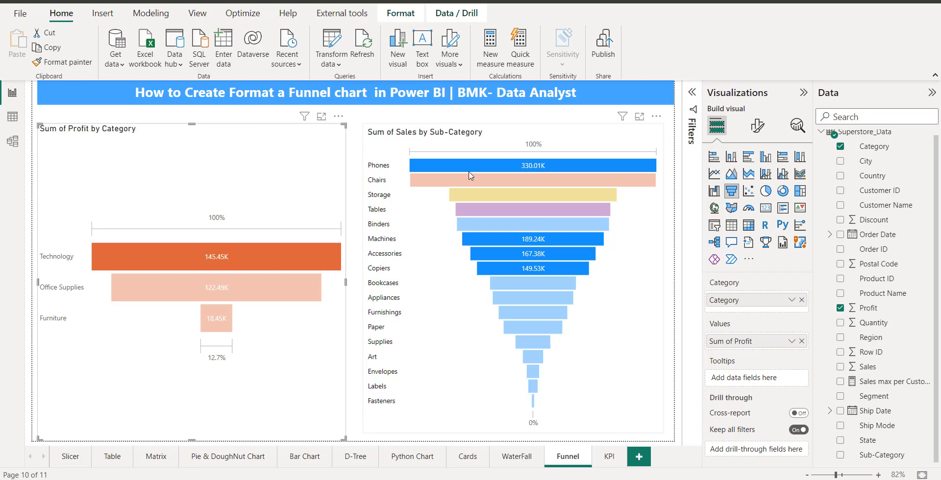
{"action": "left_click", "coordinate": [300, 349]}
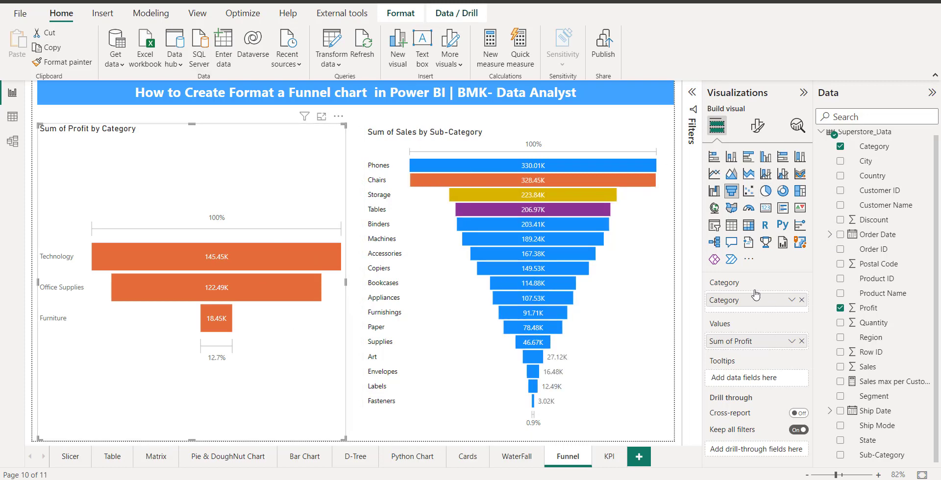
{"action": "left_click", "coordinate": [803, 93]}
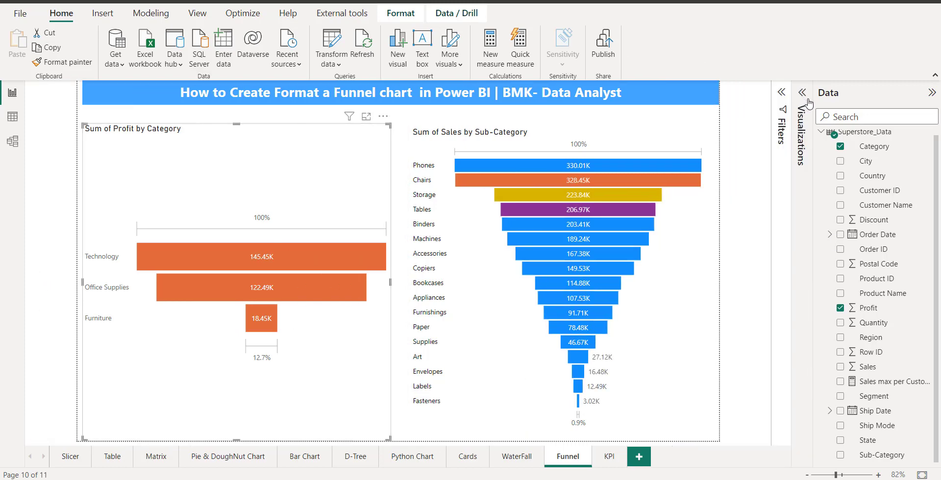
{"action": "left_click", "coordinate": [930, 93]}
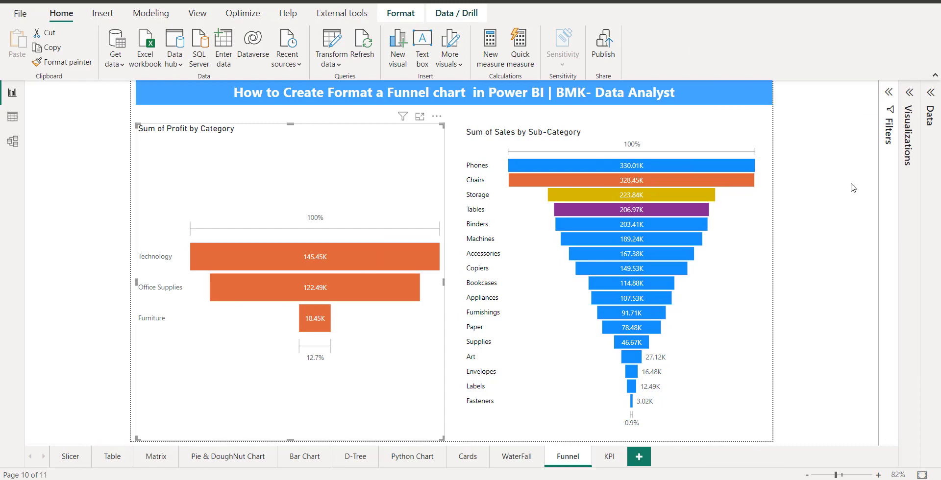